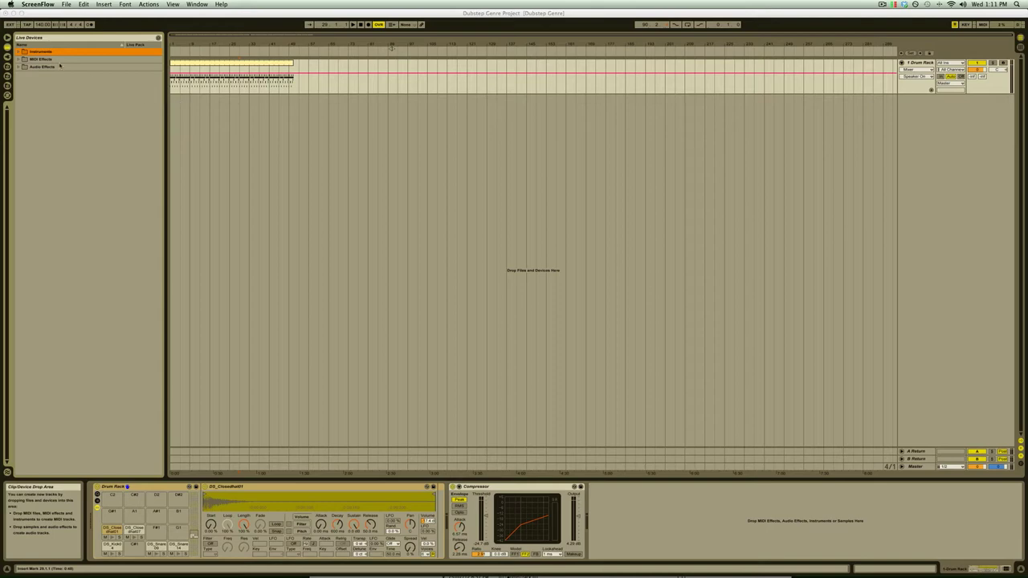
Step: Bring the Ableton Live window with the Dubstep Genre Project to the front
{"action": "left_click", "coordinate": [19, 53]}
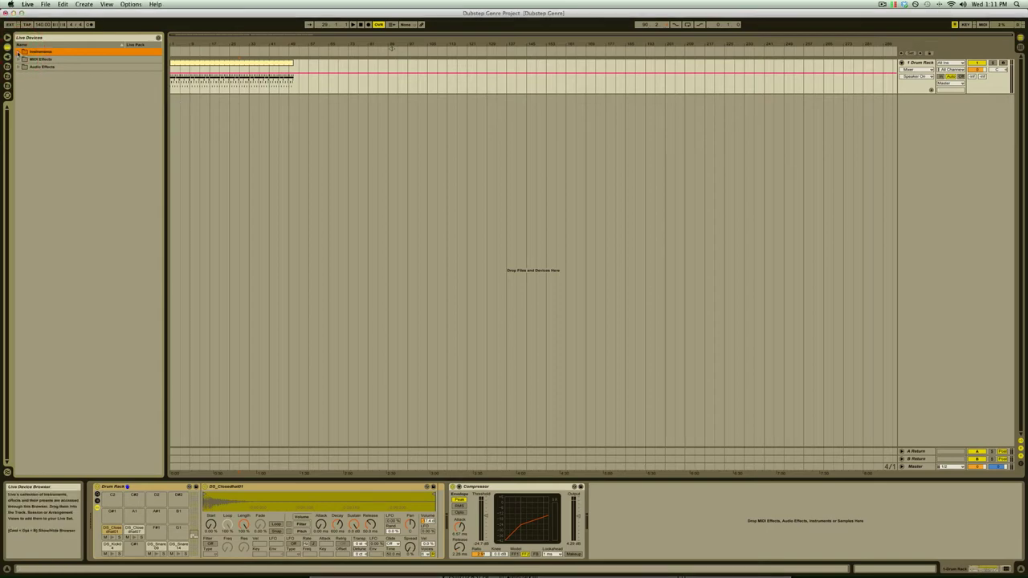
Step: Expand the Instruments folder and drag Operator into the arrangement as a new MIDI track
{"action": "left_click", "coordinate": [19, 52]}
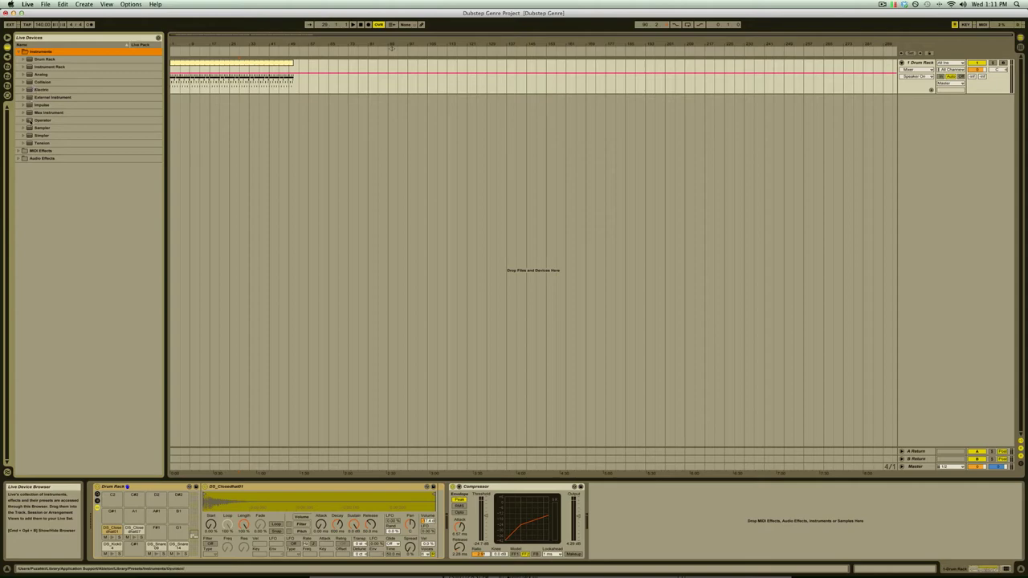
{"action": "left_click_drag", "start_coordinate": [41, 119], "coordinate": [219, 129]}
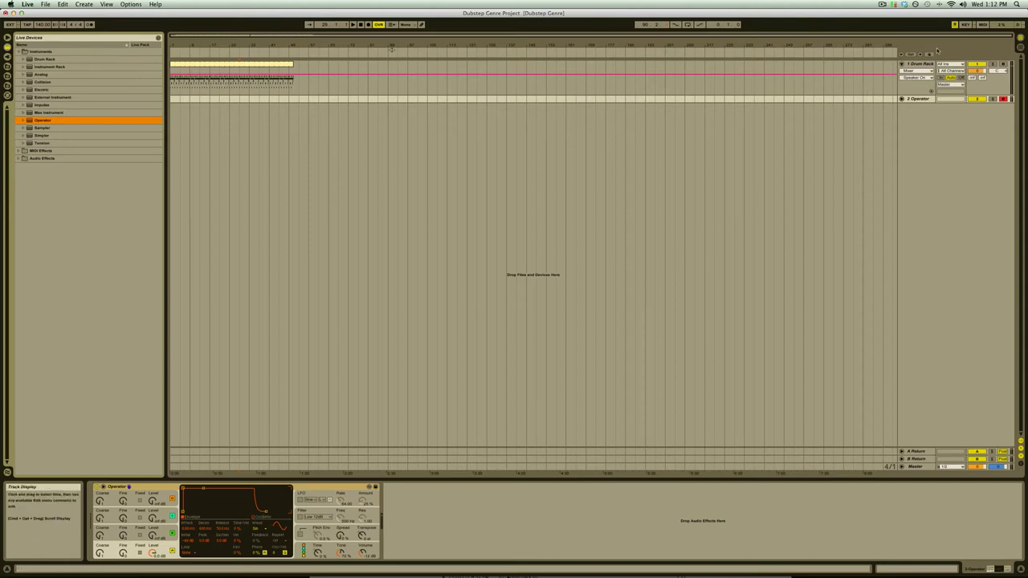
{"action": "left_click", "coordinate": [955, 25]}
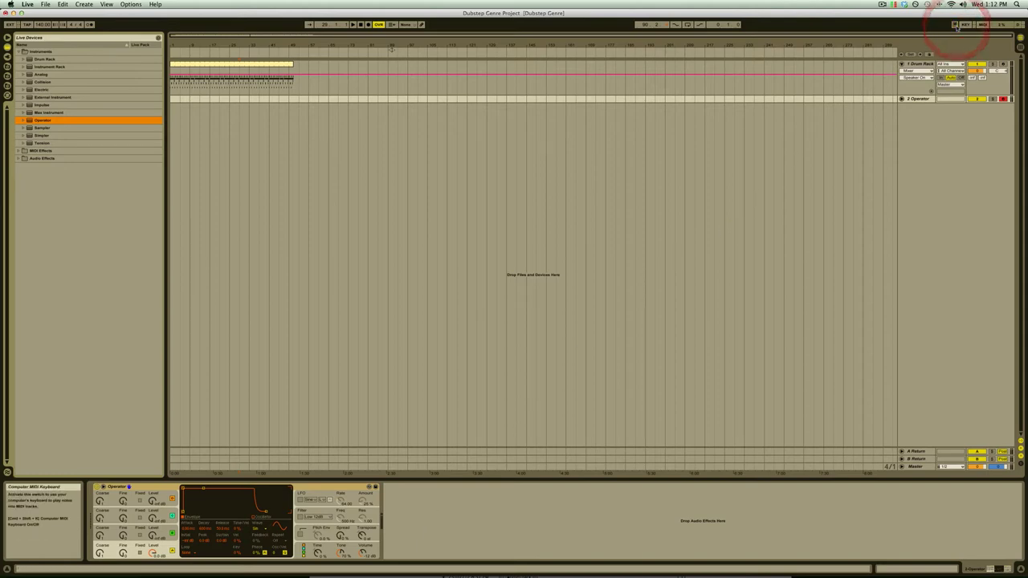
{"action": "left_click", "coordinate": [954, 25]}
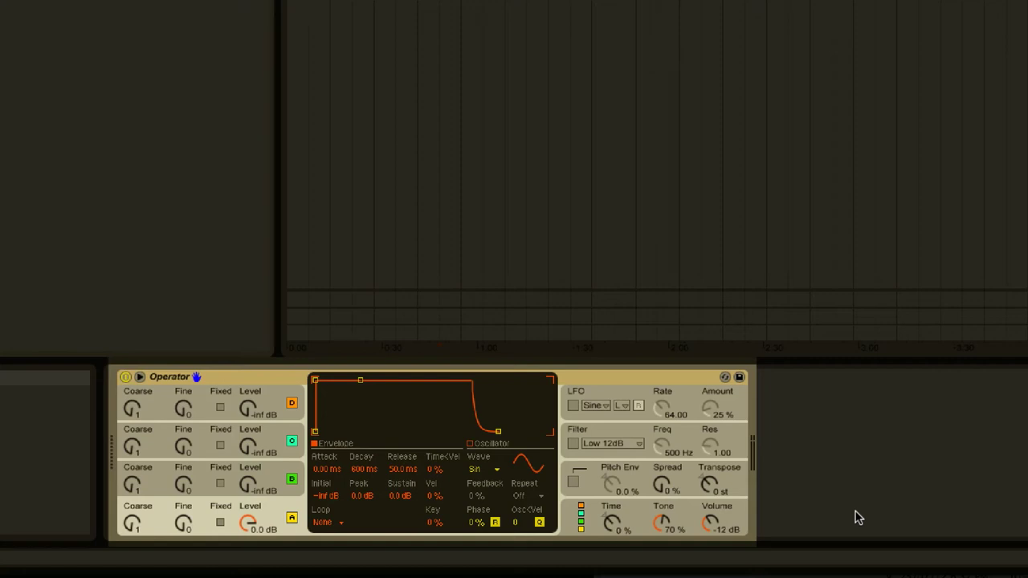
Step: Show Operator's global settings and pick a different oscillator routing algorithm
{"action": "left_click", "coordinate": [583, 520]}
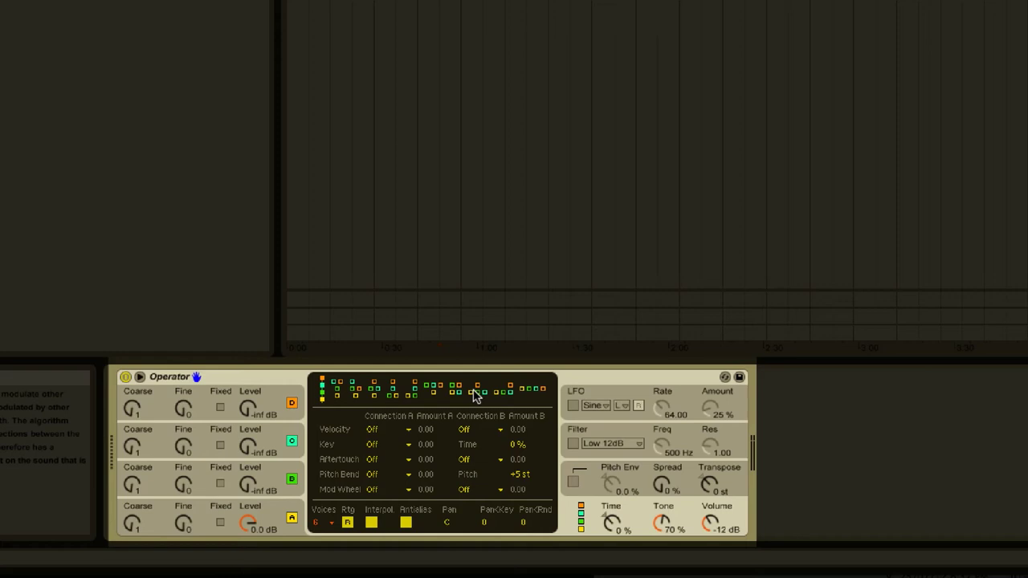
{"action": "left_click", "coordinate": [393, 391]}
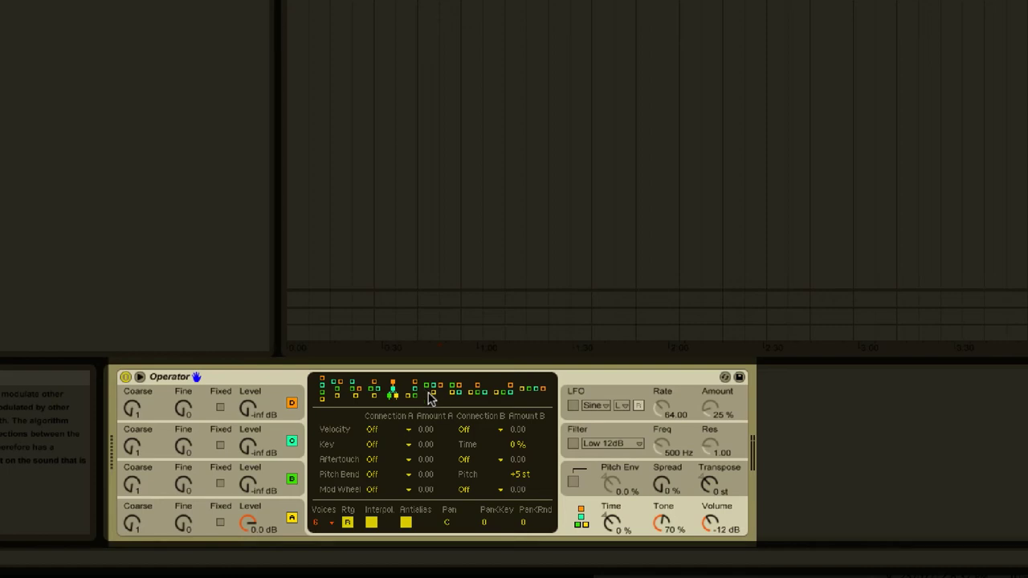
Step: Give oscillator B a Saw 16 waveform with its level set to about -19 dB
{"action": "left_click", "coordinate": [281, 511]}
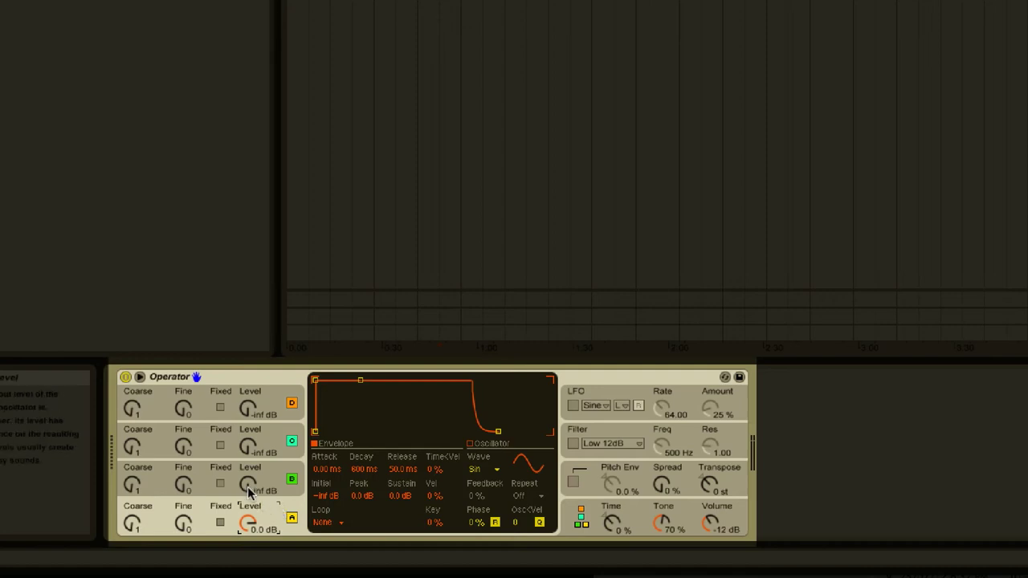
{"action": "left_click_drag", "start_coordinate": [249, 491], "coordinate": [249, 474]}
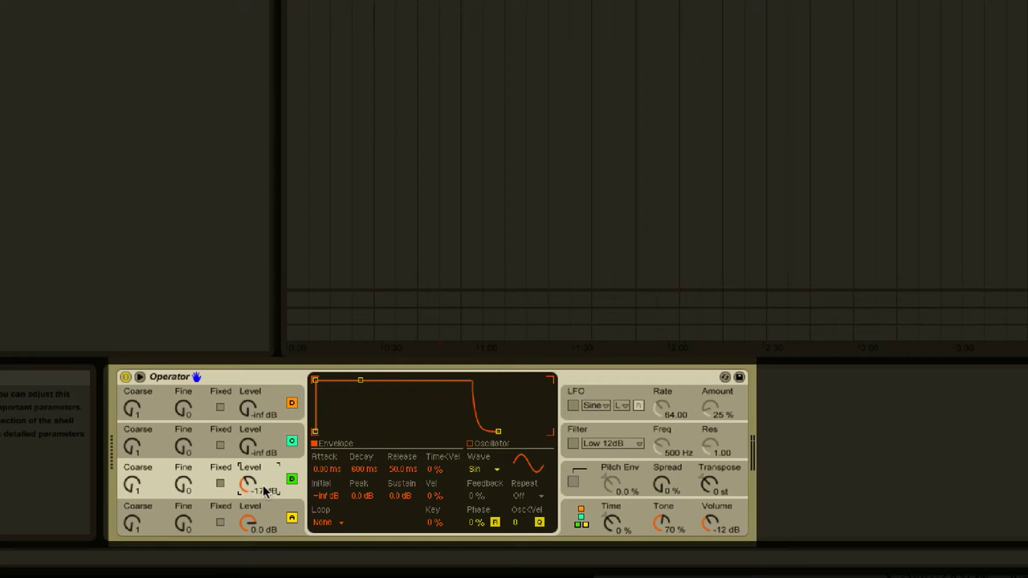
{"action": "left_click", "coordinate": [497, 473]}
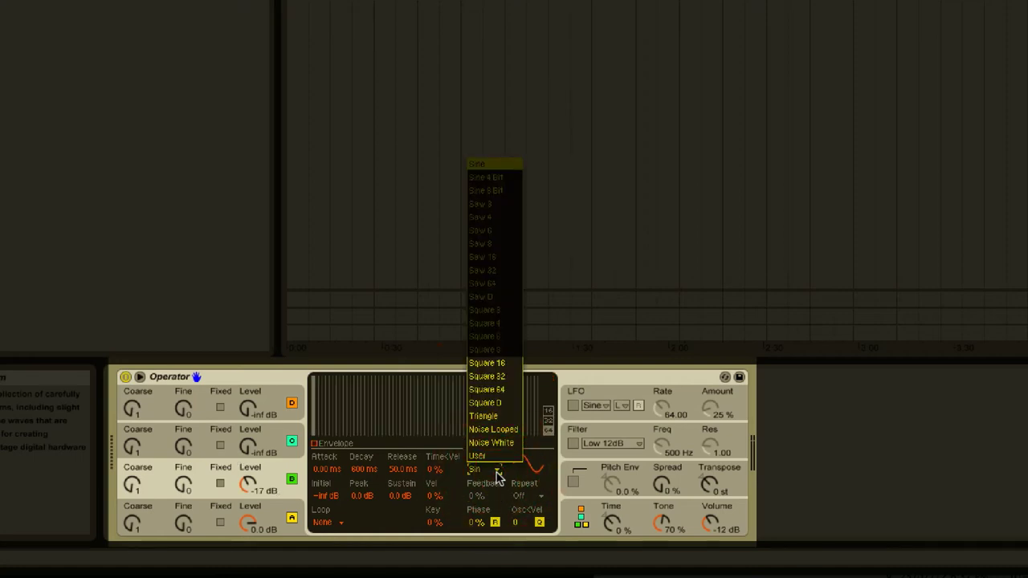
{"action": "left_click", "coordinate": [497, 265]}
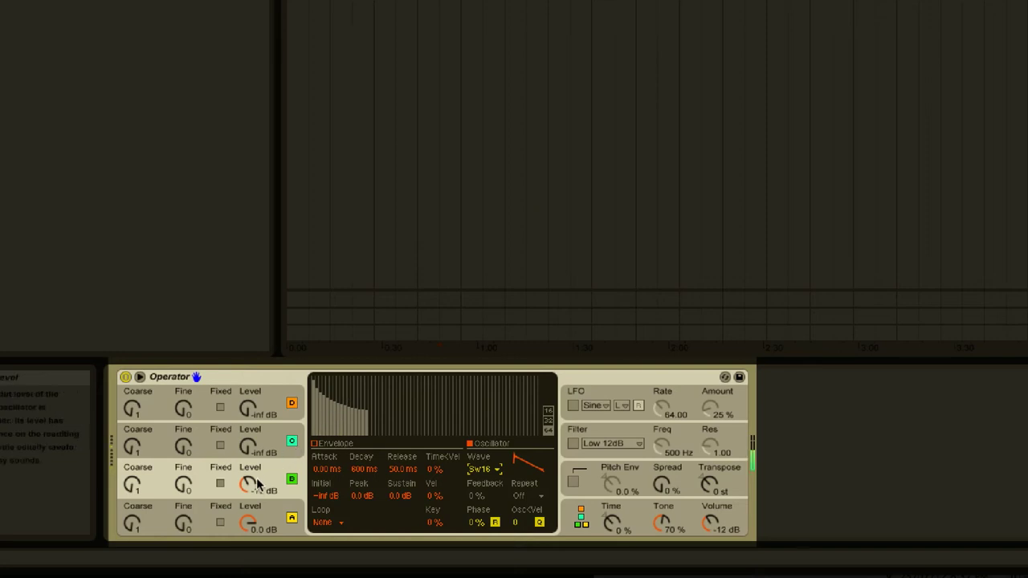
{"action": "mouse_move", "coordinate": [256, 481]}
{"action": "left_mouse_down"}
{"action": "mouse_move", "coordinate": [256, 444]}
{"action": "mouse_move", "coordinate": [256, 465]}
{"action": "left_mouse_up"}
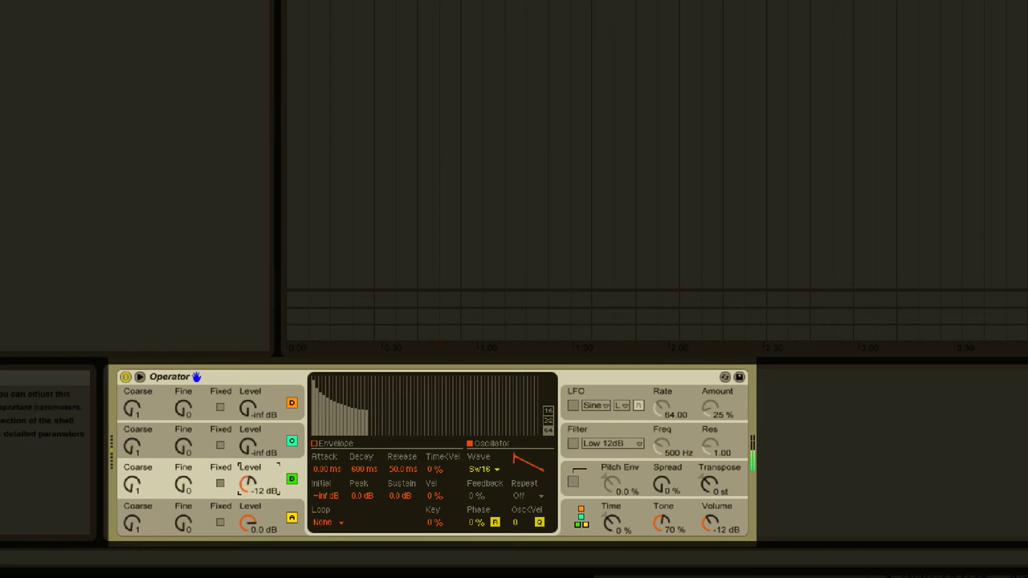
{"action": "left_click_drag", "start_coordinate": [248, 484], "coordinate": [248, 504]}
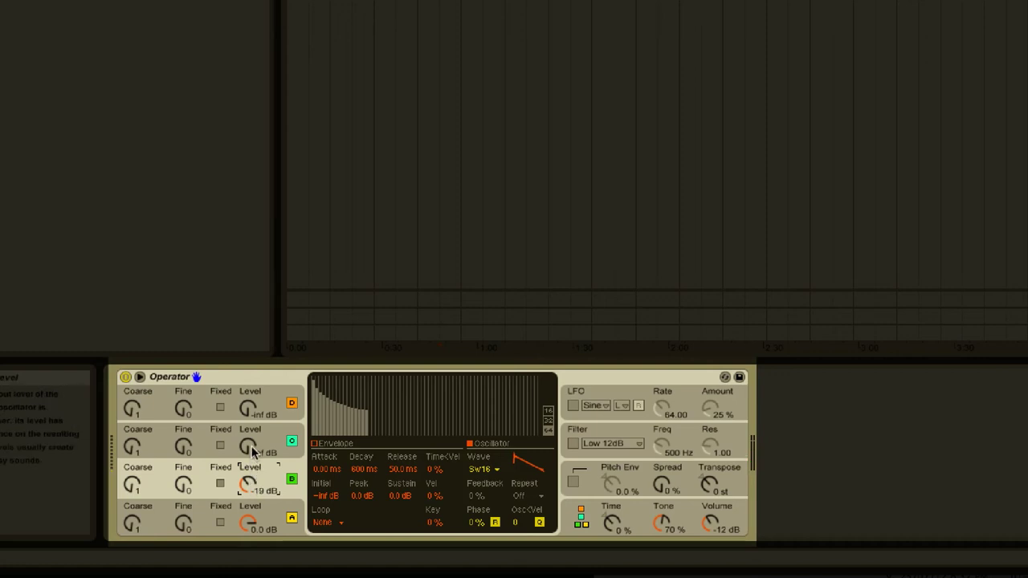
Step: Bring in oscillator C as Saw D and oscillator D at -23 dB, coarse 8
{"action": "left_click_drag", "start_coordinate": [251, 452], "coordinate": [252, 438]}
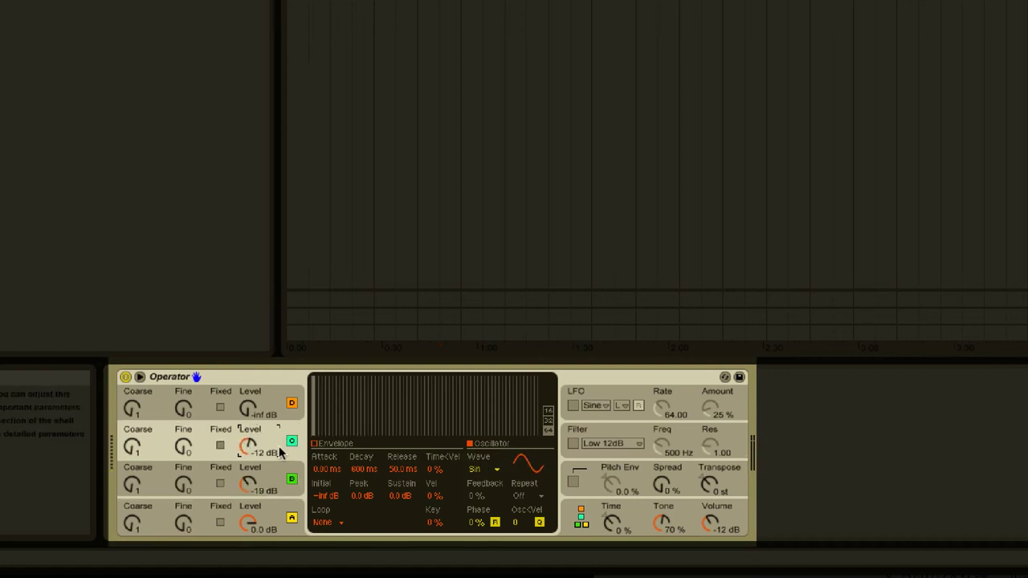
{"action": "left_click", "coordinate": [482, 469]}
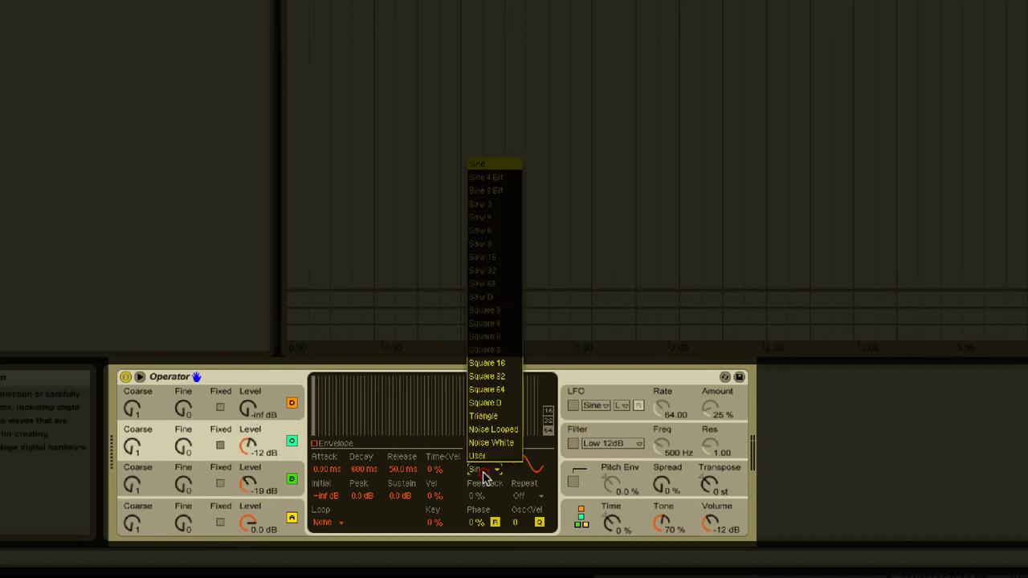
{"action": "left_click", "coordinate": [493, 296]}
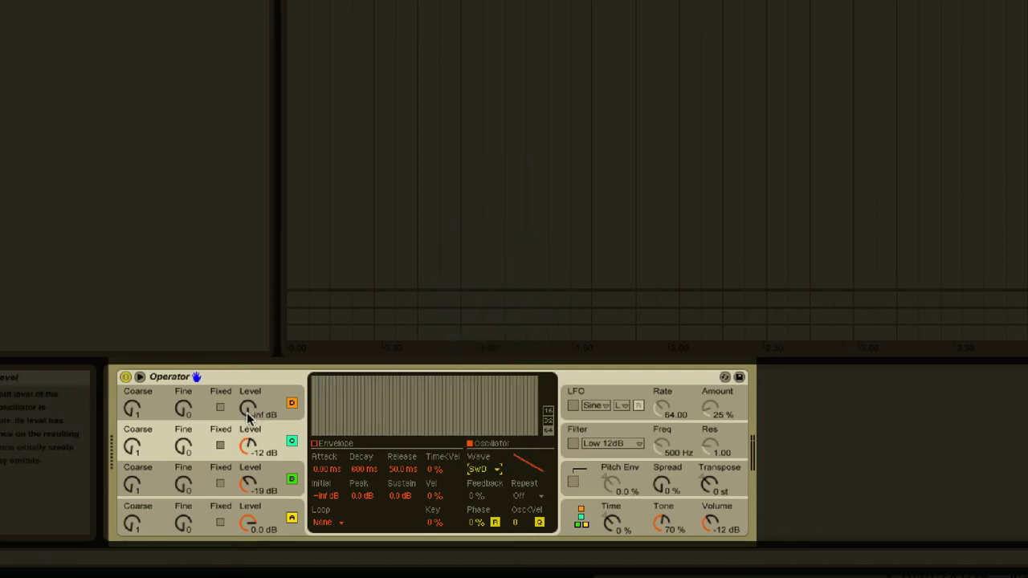
{"action": "left_click_drag", "start_coordinate": [249, 416], "coordinate": [248, 409]}
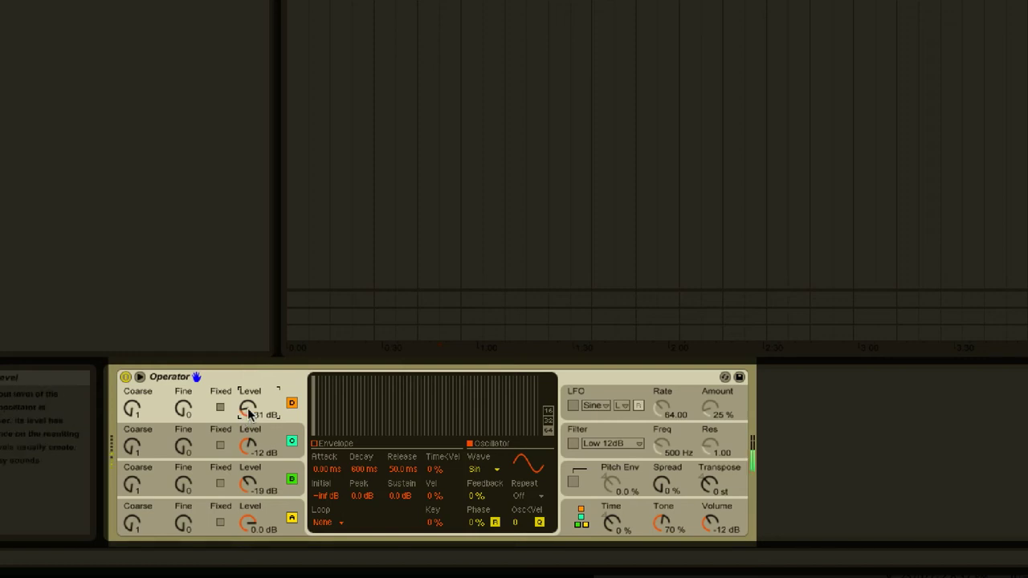
{"action": "left_click_drag", "start_coordinate": [249, 413], "coordinate": [249, 399]}
{"action": "left_click_drag", "start_coordinate": [132, 409], "coordinate": [132, 387]}
Step: Retune oscillator D to coarse 9 at -23 dB and rebalance B and C levels
{"action": "left_click", "coordinate": [261, 454]}
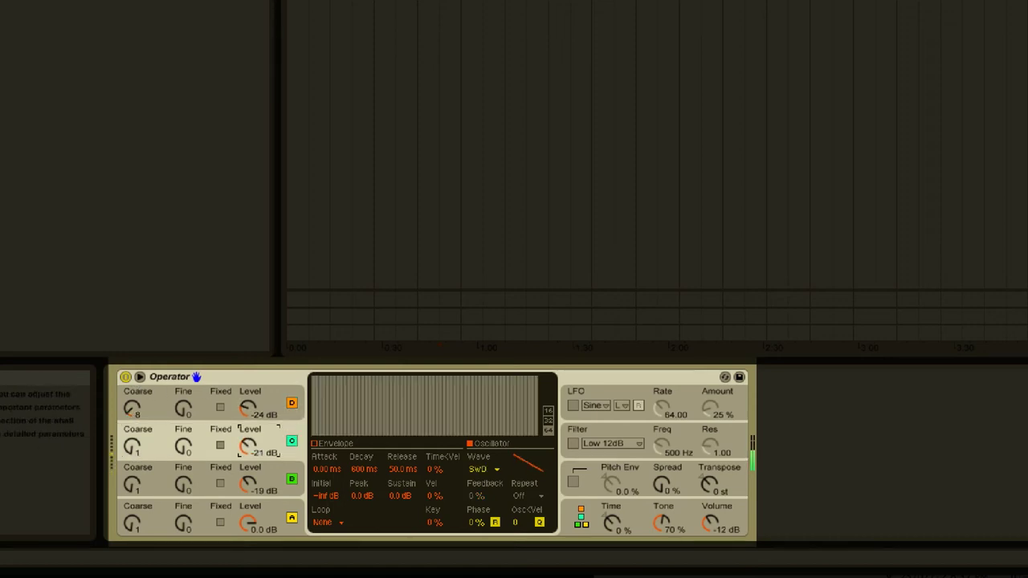
{"action": "left_click_drag", "start_coordinate": [248, 409], "coordinate": [248, 405]}
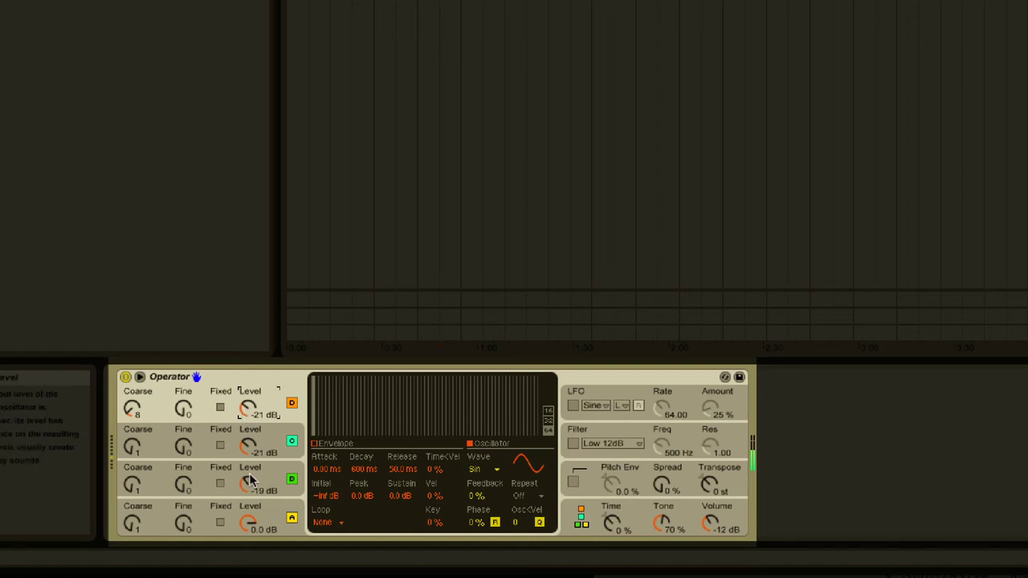
{"action": "mouse_move", "coordinate": [248, 446]}
{"action": "left_mouse_down"}
{"action": "mouse_move", "coordinate": [248, 484]}
{"action": "mouse_move", "coordinate": [248, 448]}
{"action": "left_mouse_up"}
{"action": "left_click", "coordinate": [248, 446]}
{"action": "left_click", "coordinate": [131, 408]}
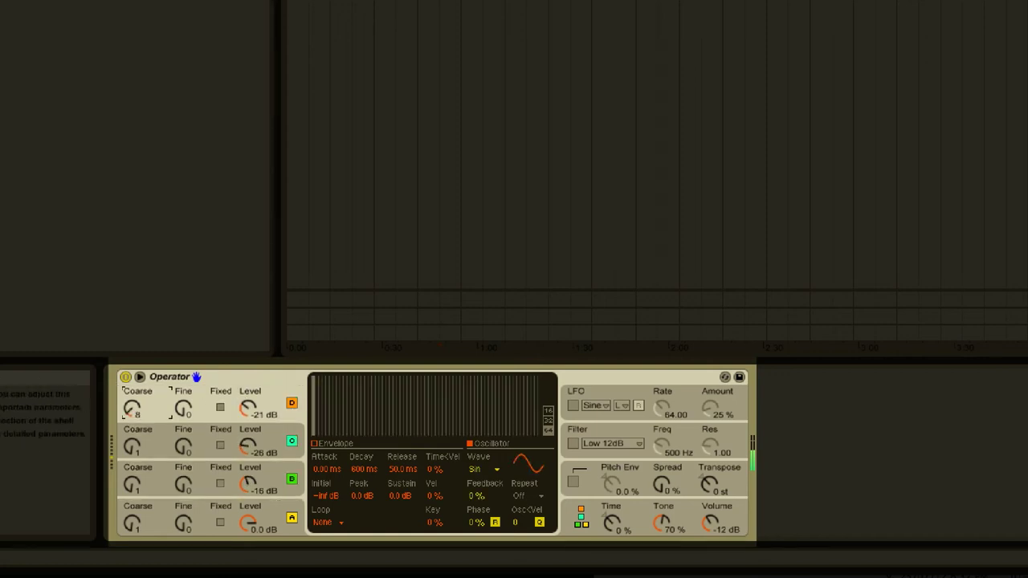
{"action": "left_click_drag", "start_coordinate": [136, 408], "coordinate": [136, 409]}
{"action": "left_click_drag", "start_coordinate": [248, 408], "coordinate": [249, 410]}
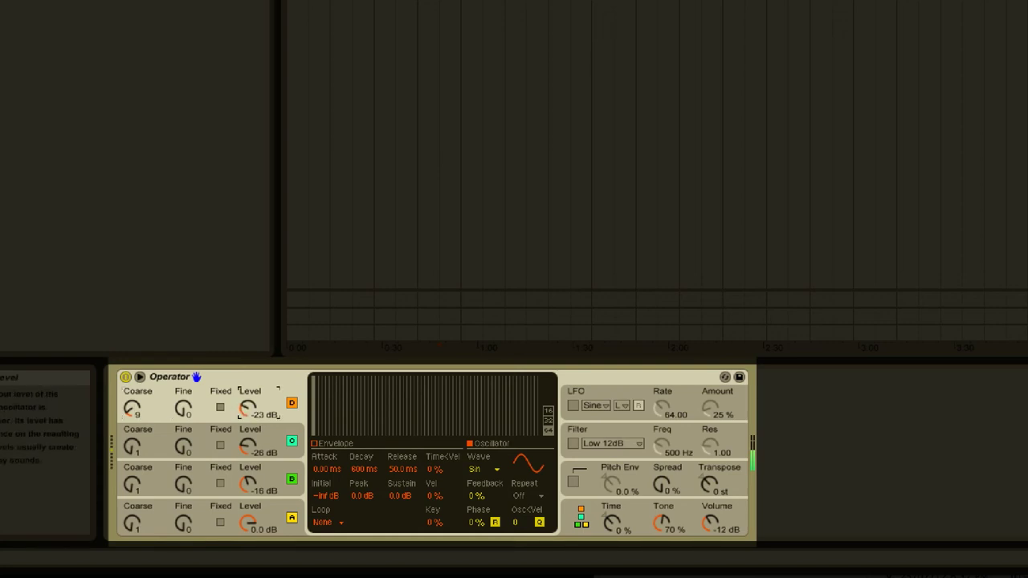
{"action": "left_click_drag", "start_coordinate": [248, 447], "coordinate": [248, 446]}
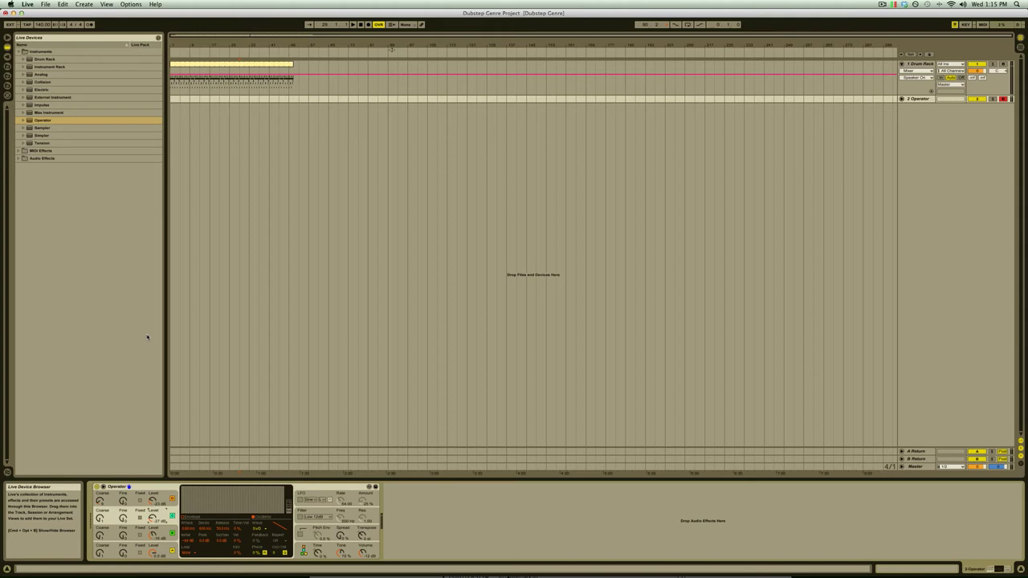
Step: Insert an empty MIDI clip at the start of the Operator track and open it
{"action": "left_click", "coordinate": [176, 98]}
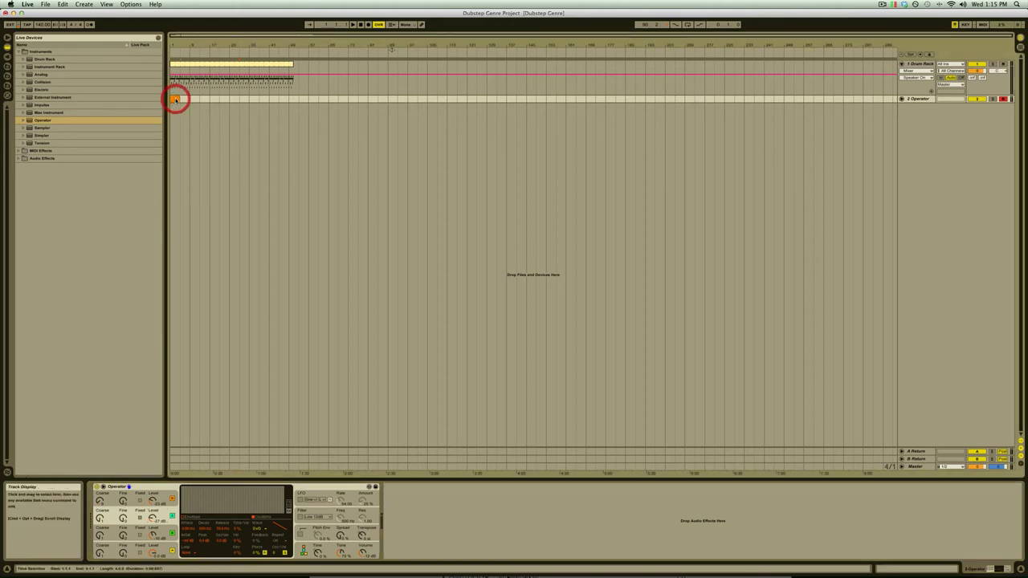
{"action": "key", "text": "super+shift+m"}
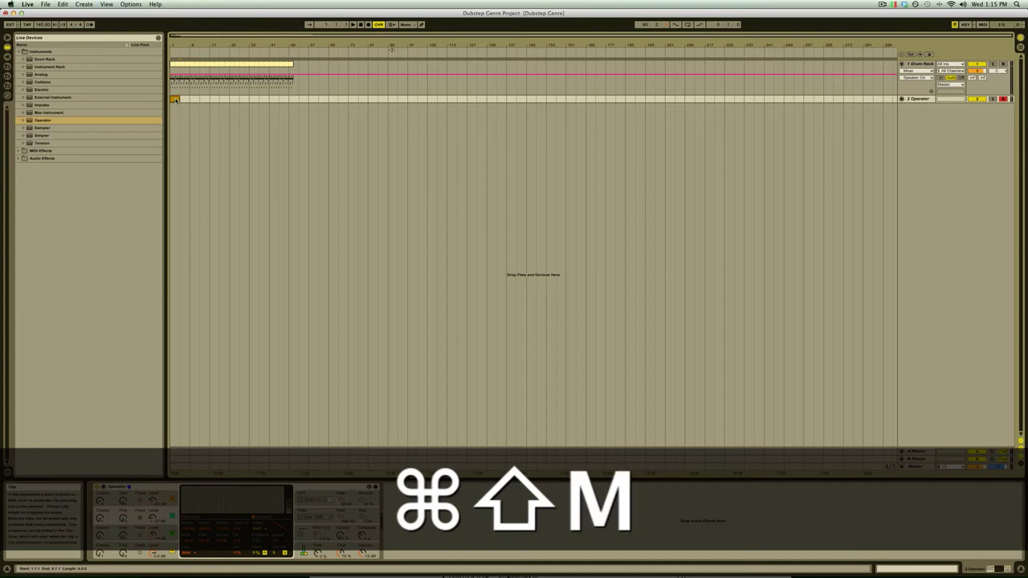
{"action": "double_click", "coordinate": [176, 99]}
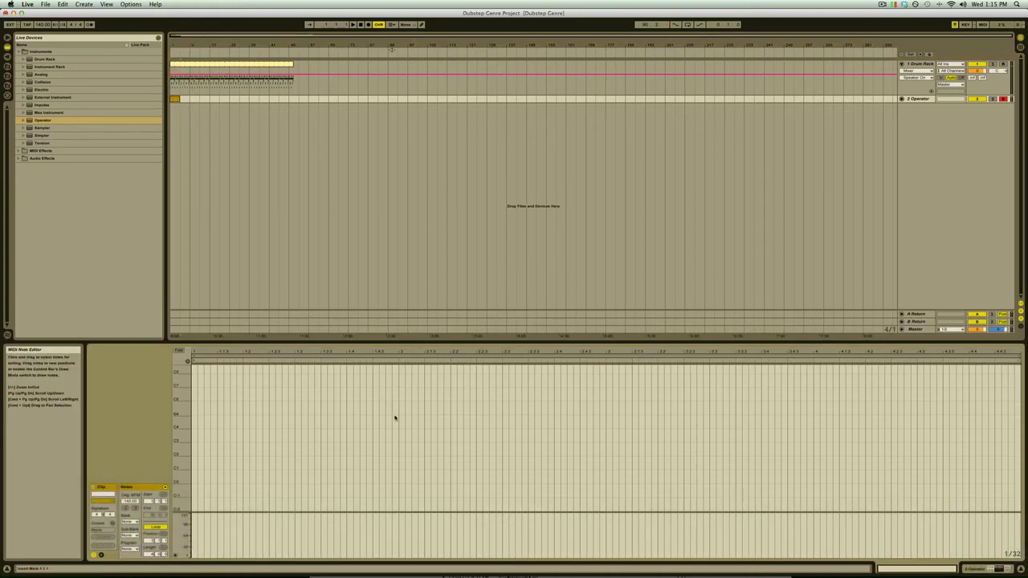
Step: Enable looping and extend the clip's loop out to bar 49
{"action": "left_click", "coordinate": [157, 527]}
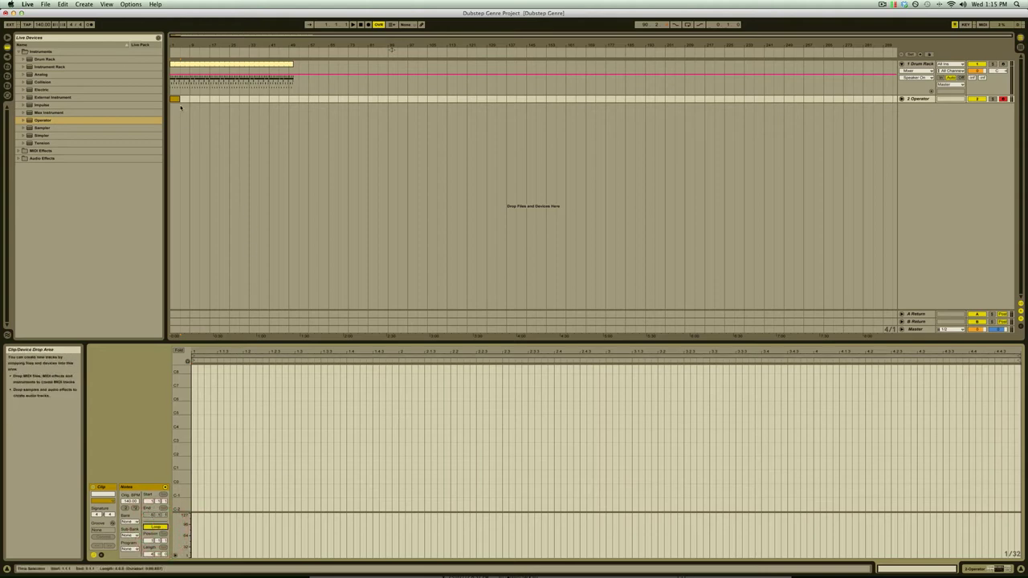
{"action": "left_click_drag", "start_coordinate": [178, 99], "coordinate": [291, 98]}
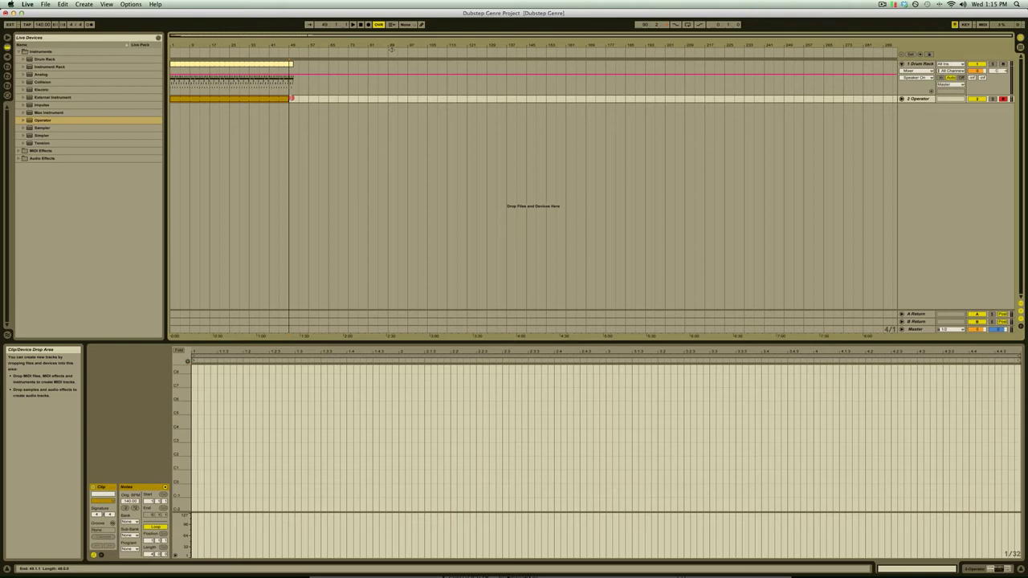
{"action": "left_click", "coordinate": [359, 416], "text": "ctrl"}
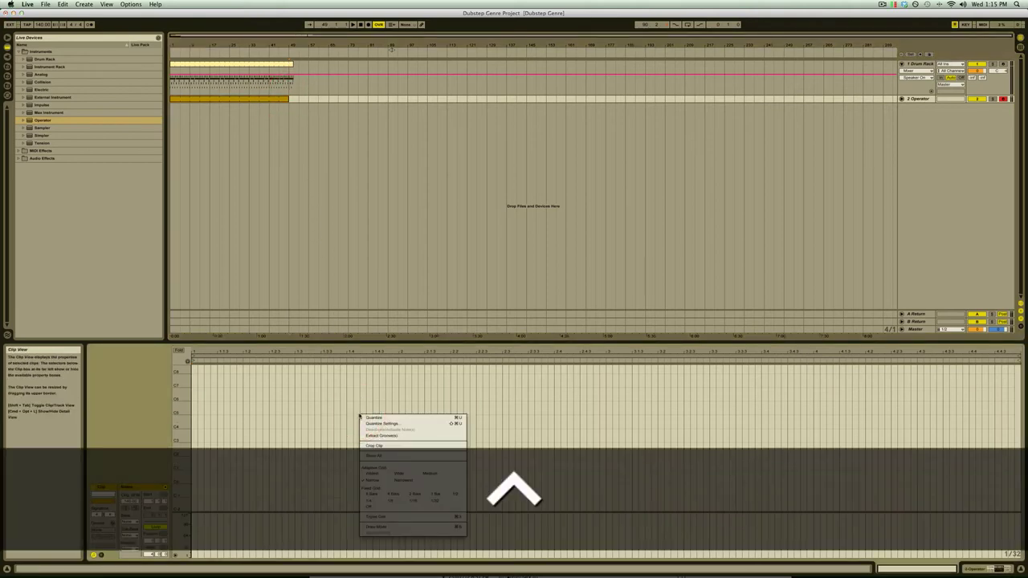
Step: Set the note grid to Fixed 1/8, unfold the piano roll, and scroll to the C3 octave
{"action": "left_click", "coordinate": [394, 500]}
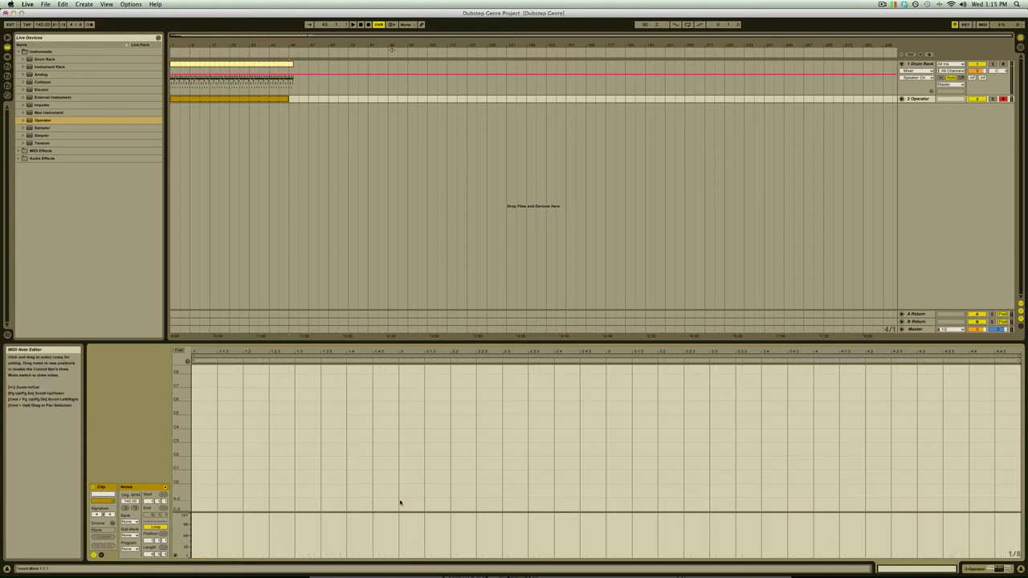
{"action": "left_click", "coordinate": [178, 351]}
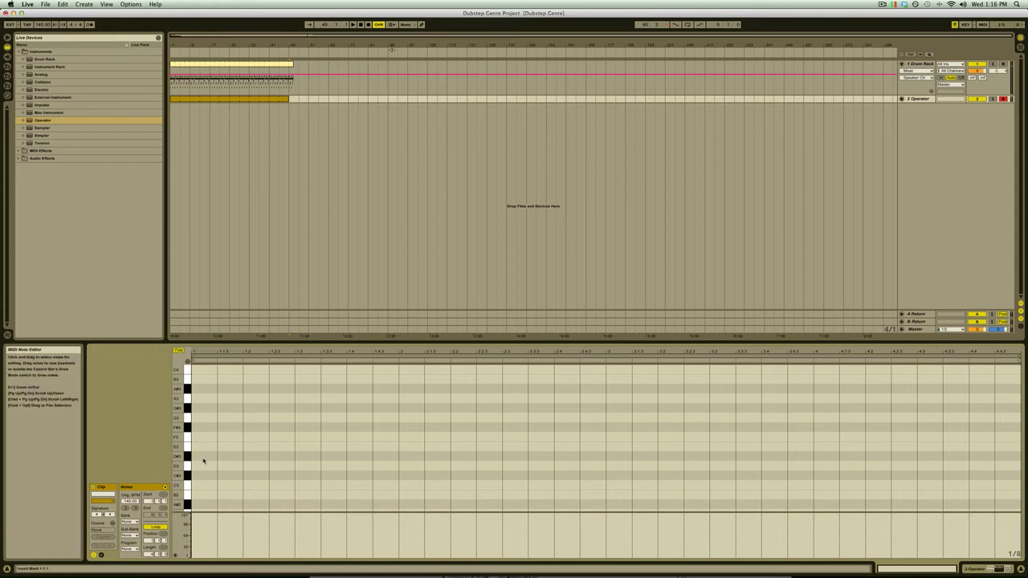
{"action": "scroll", "coordinate": [204, 461], "scroll_direction": "down", "scroll_amount": 5}
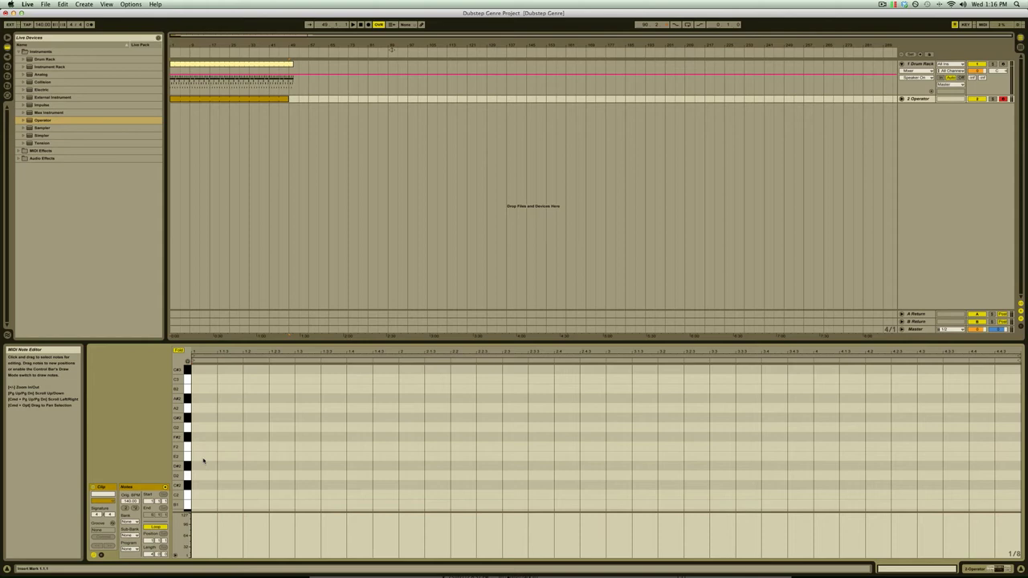
{"action": "scroll", "coordinate": [203, 461], "scroll_direction": "down", "scroll_amount": 5}
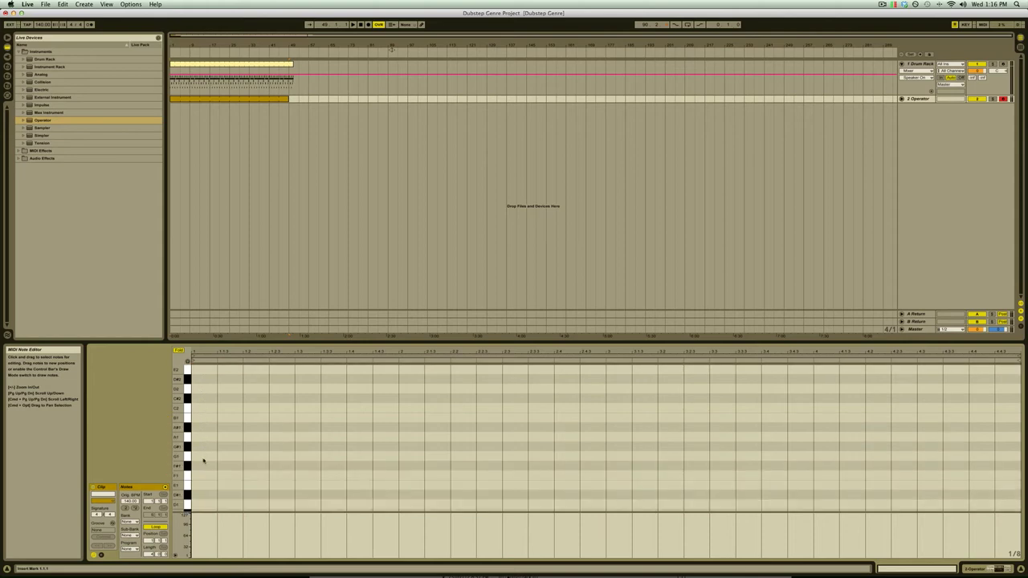
{"action": "scroll", "coordinate": [203, 461], "scroll_direction": "down", "scroll_amount": 4}
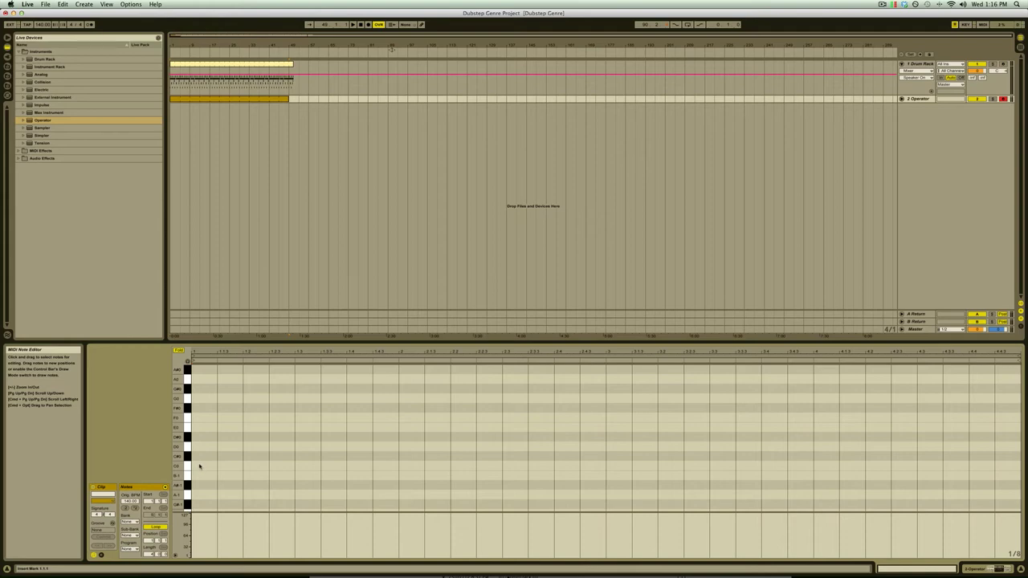
Step: Draw the bass phrase: two lengthened C3 notes followed by D#3 and D3, auditioning playback
{"action": "double_click", "coordinate": [199, 466]}
{"action": "left_click_drag", "start_coordinate": [217, 465], "coordinate": [294, 463]}
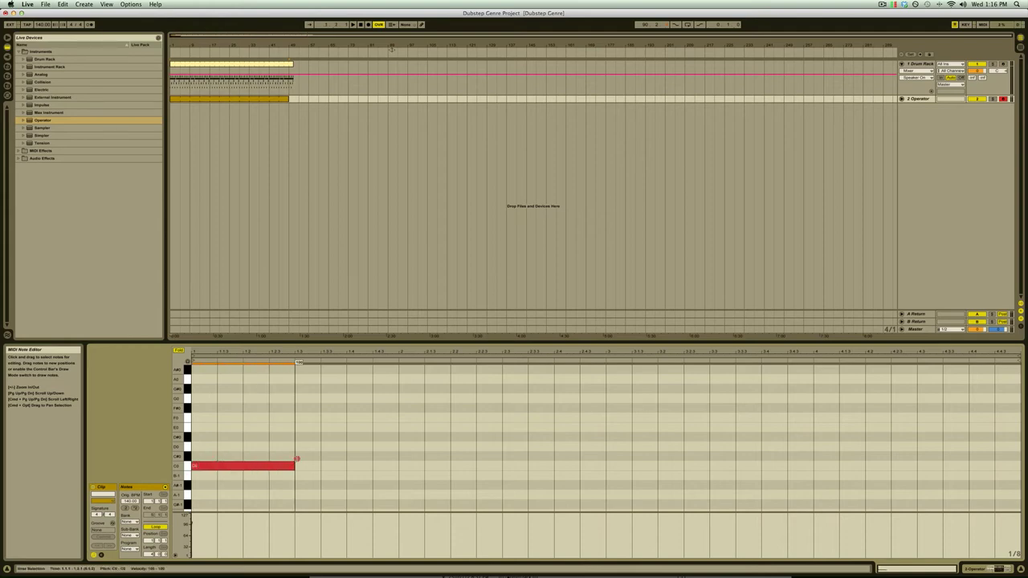
{"action": "left_click", "coordinate": [298, 462]}
{"action": "key", "text": "space"}
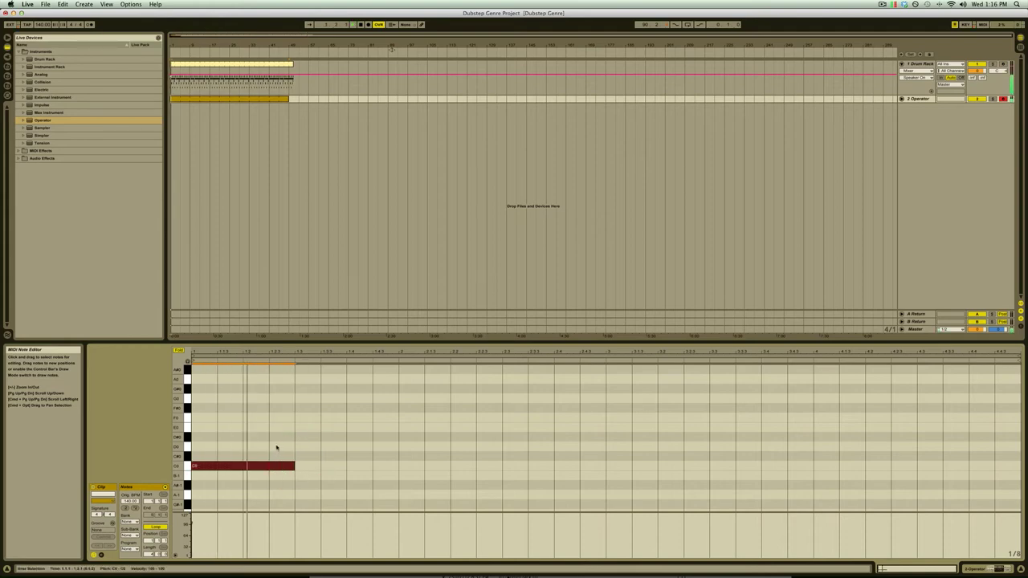
{"action": "double_click", "coordinate": [402, 466]}
{"action": "left_click_drag", "start_coordinate": [424, 466], "coordinate": [479, 466]}
{"action": "left_click", "coordinate": [481, 466]}
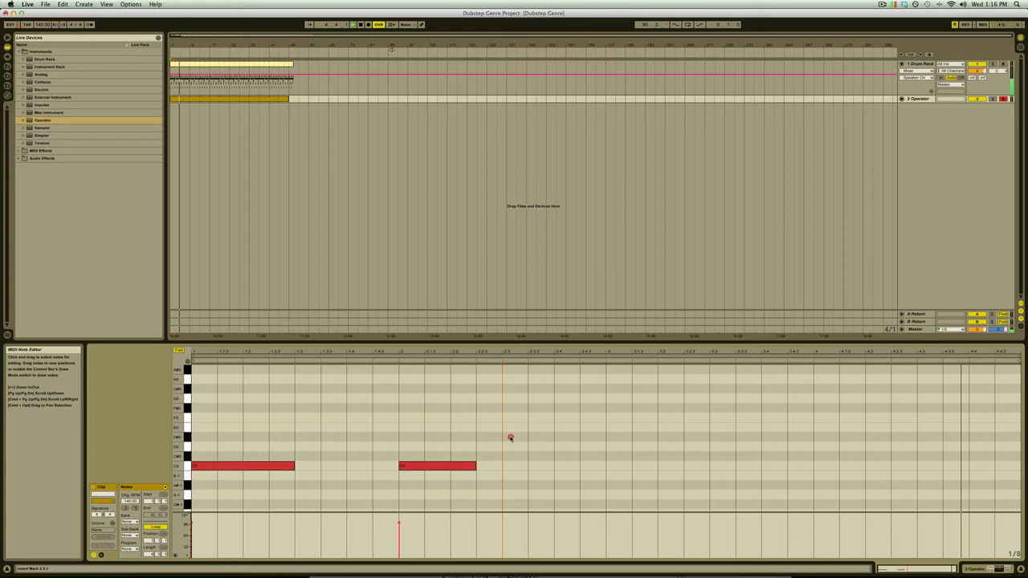
{"action": "double_click", "coordinate": [507, 437]}
{"action": "left_click_drag", "start_coordinate": [527, 437], "coordinate": [553, 437]}
{"action": "double_click", "coordinate": [561, 446]}
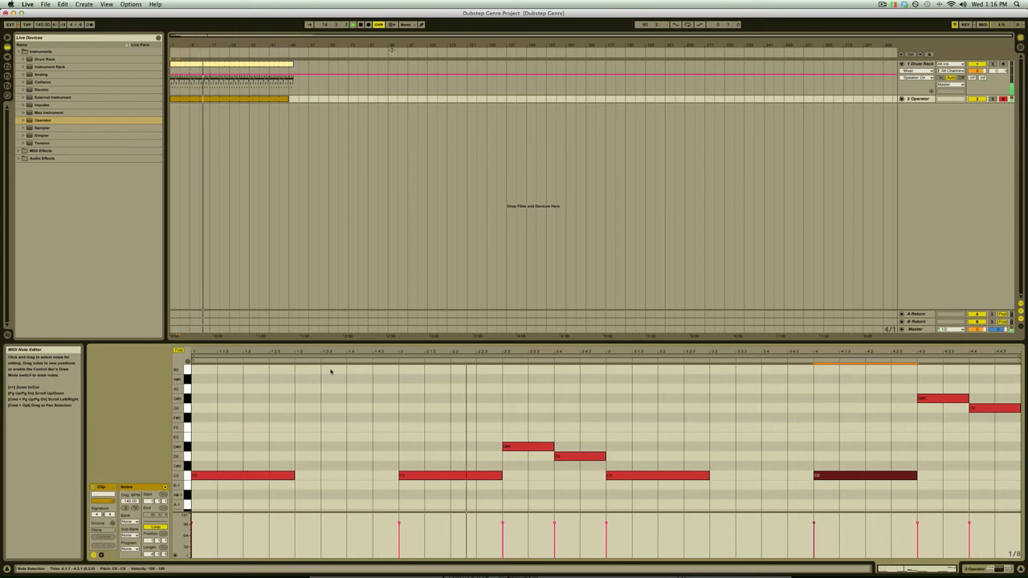
{"action": "key", "text": "space"}
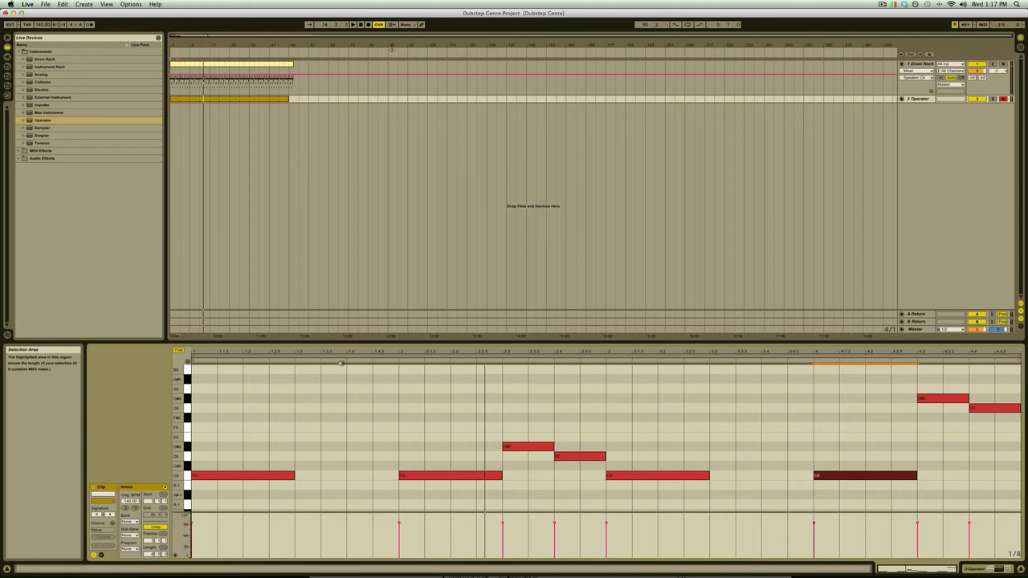
{"action": "key", "text": "shift+Tab"}
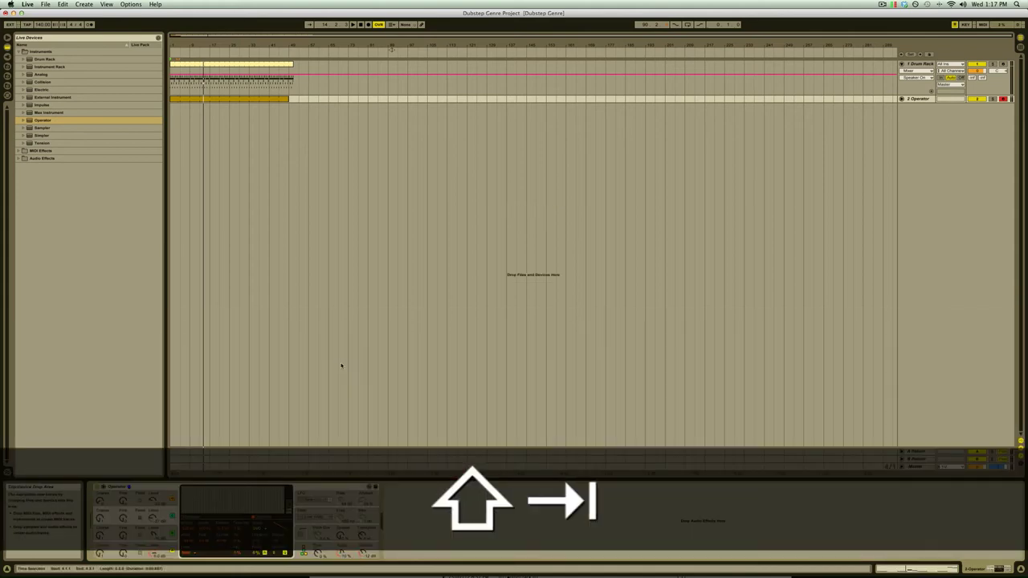
{"action": "left_click", "coordinate": [301, 517]}
{"action": "key", "text": "space"}
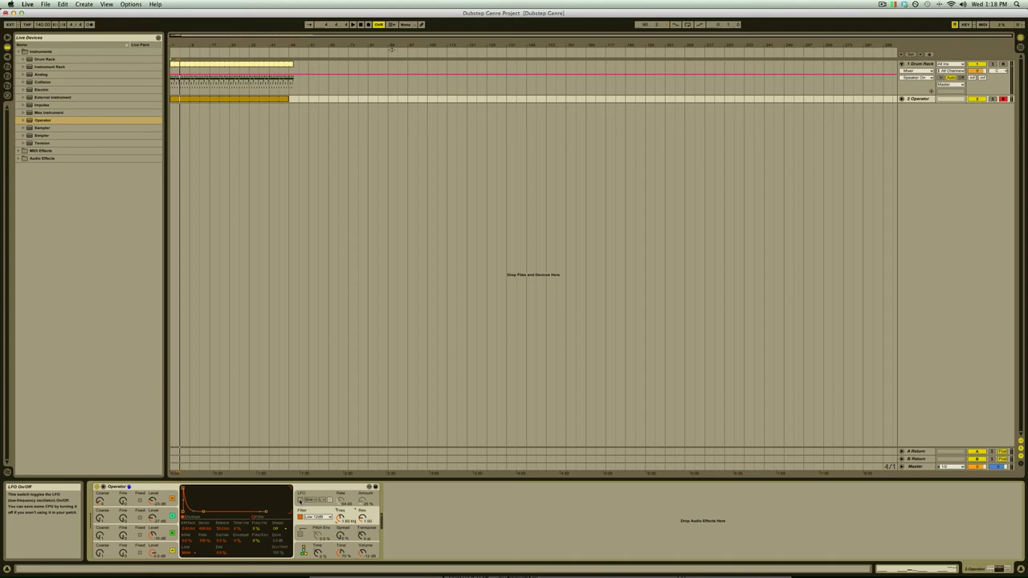
Step: Turn on Operator's LFO with about 60% amount and play it back
{"action": "left_click", "coordinate": [300, 500]}
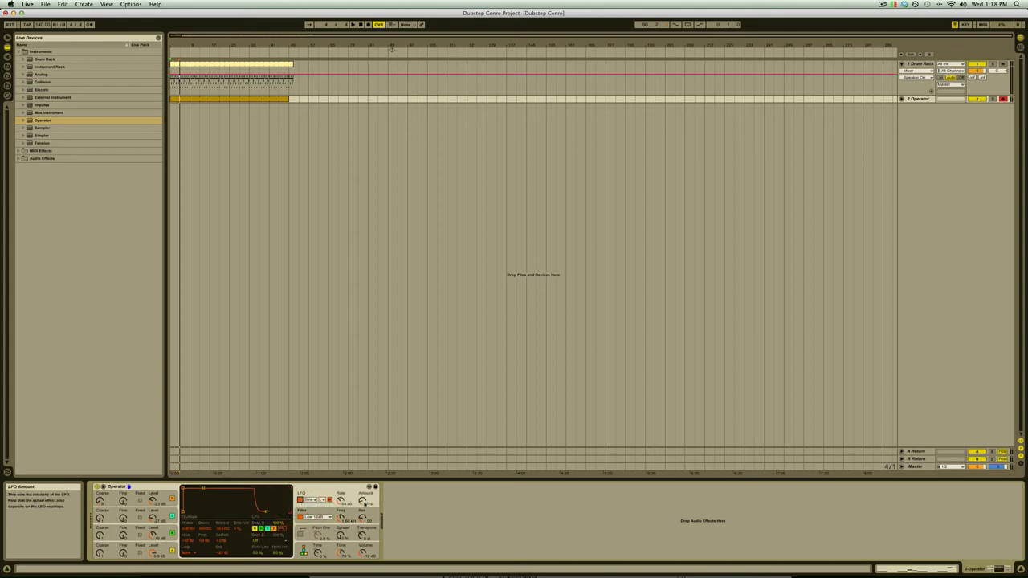
{"action": "left_click_drag", "start_coordinate": [364, 502], "coordinate": [364, 487]}
{"action": "key", "text": "space"}
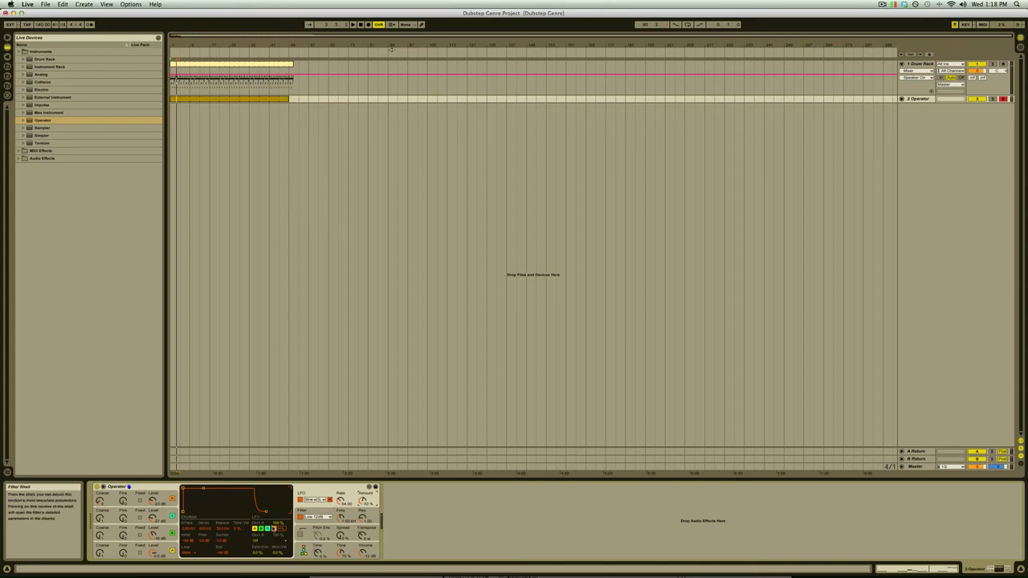
Step: Remove the LFO from oscillators A–D and route it to Filter Freq
{"action": "left_click", "coordinate": [255, 528]}
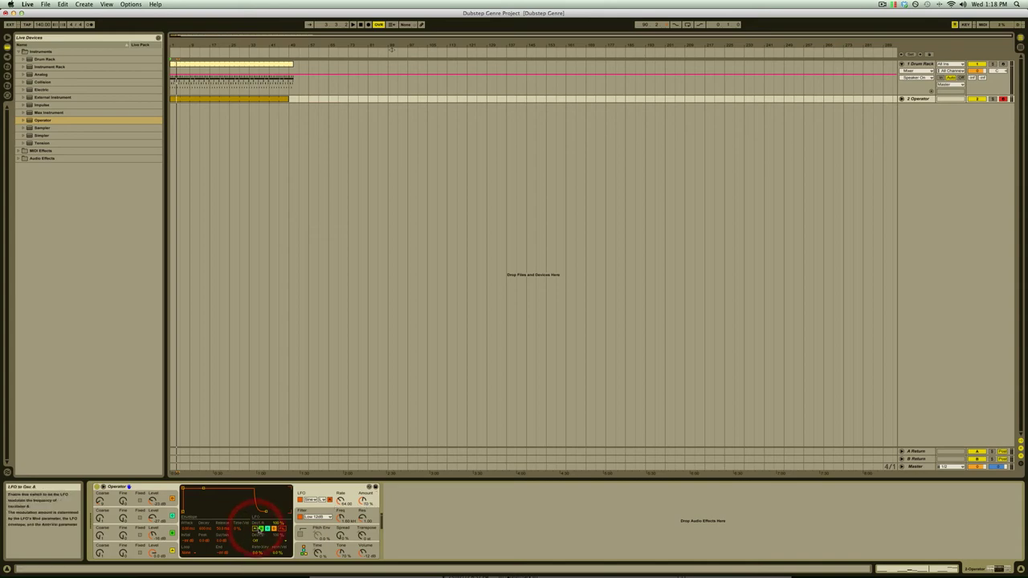
{"action": "left_click", "coordinate": [261, 529]}
{"action": "left_click", "coordinate": [268, 528]}
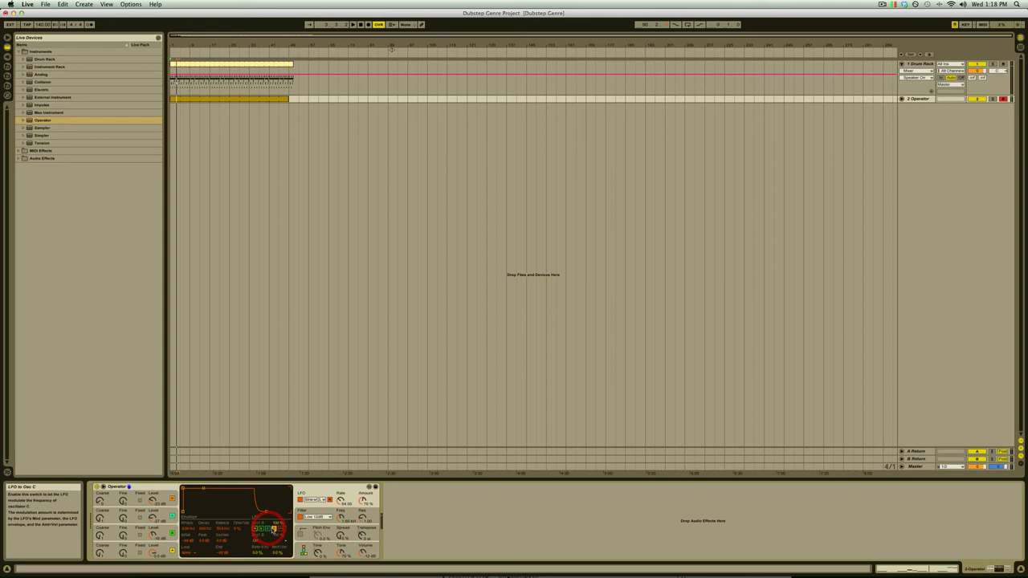
{"action": "left_click", "coordinate": [275, 528]}
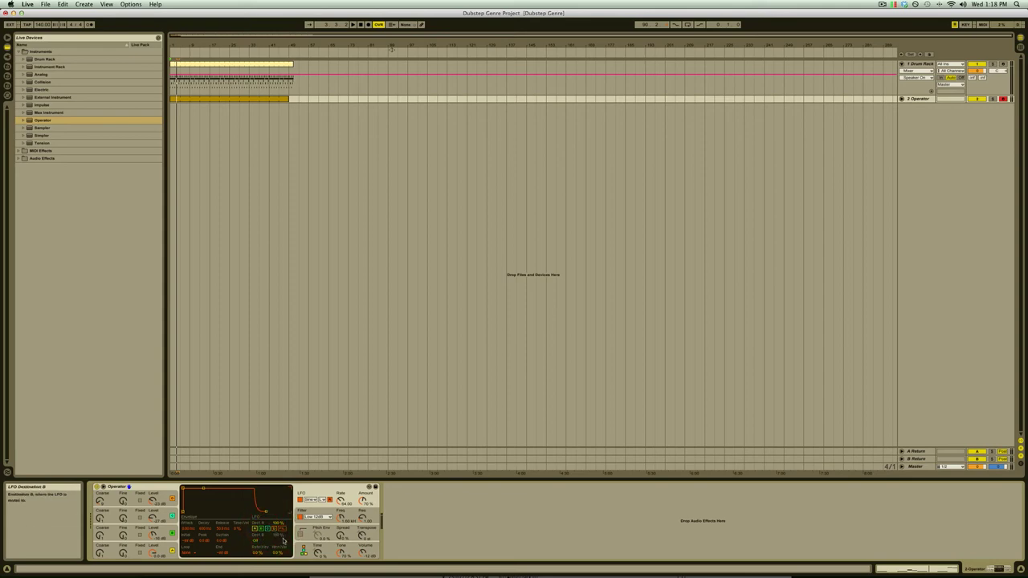
{"action": "left_click", "coordinate": [286, 543]}
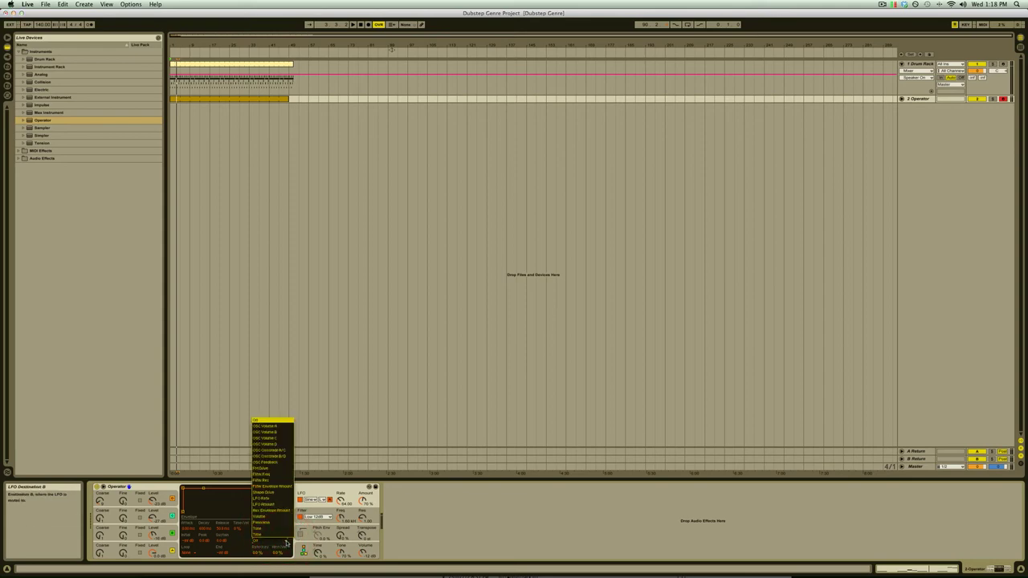
{"action": "left_click", "coordinate": [273, 474]}
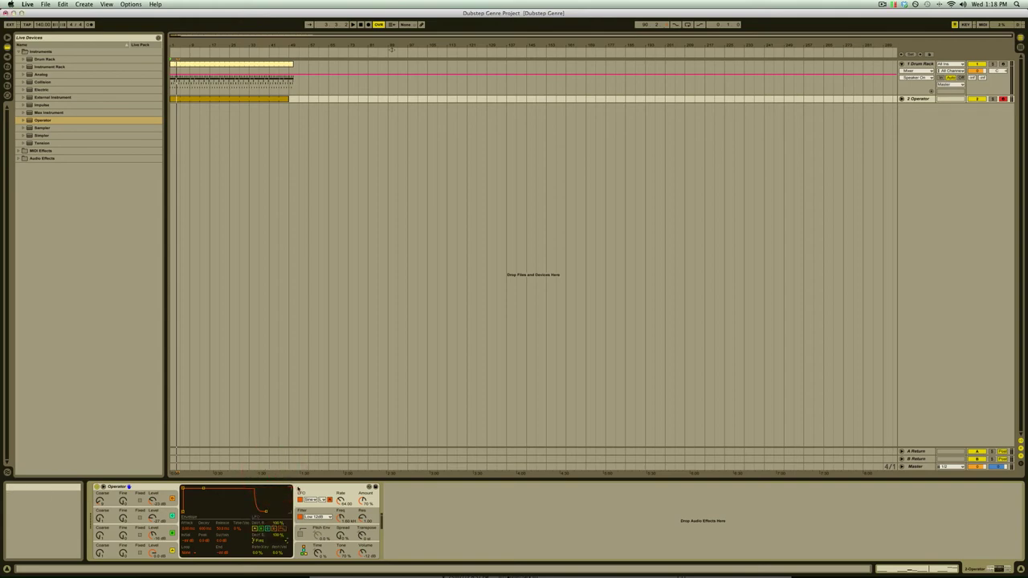
Step: Switch Operator's LFO rate to Sync, then sweep the filter cutoff down below 1 kHz
{"action": "left_click", "coordinate": [322, 499]}
{"action": "left_click", "coordinate": [324, 515]}
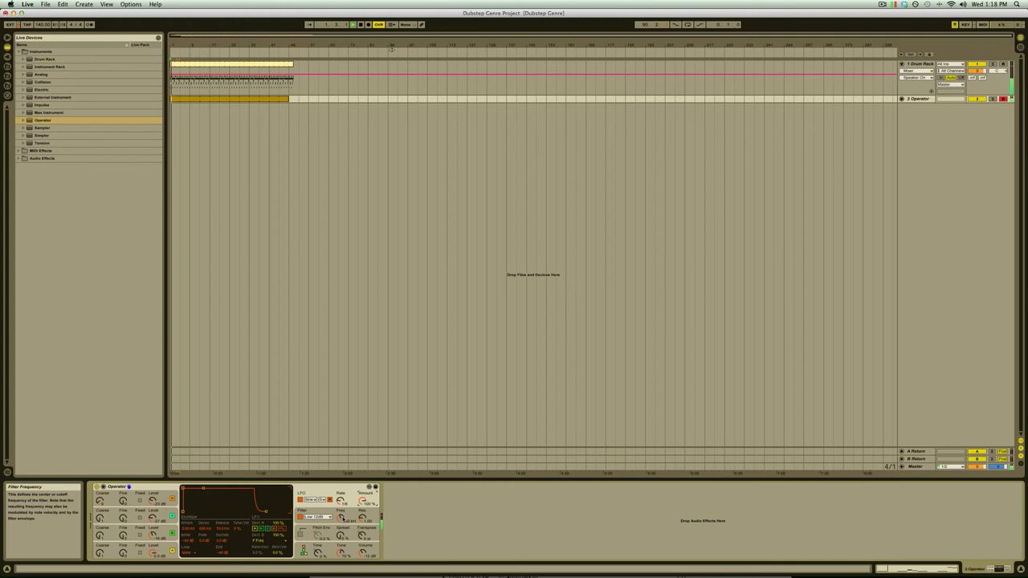
{"action": "left_click_drag", "start_coordinate": [340, 518], "coordinate": [341, 554]}
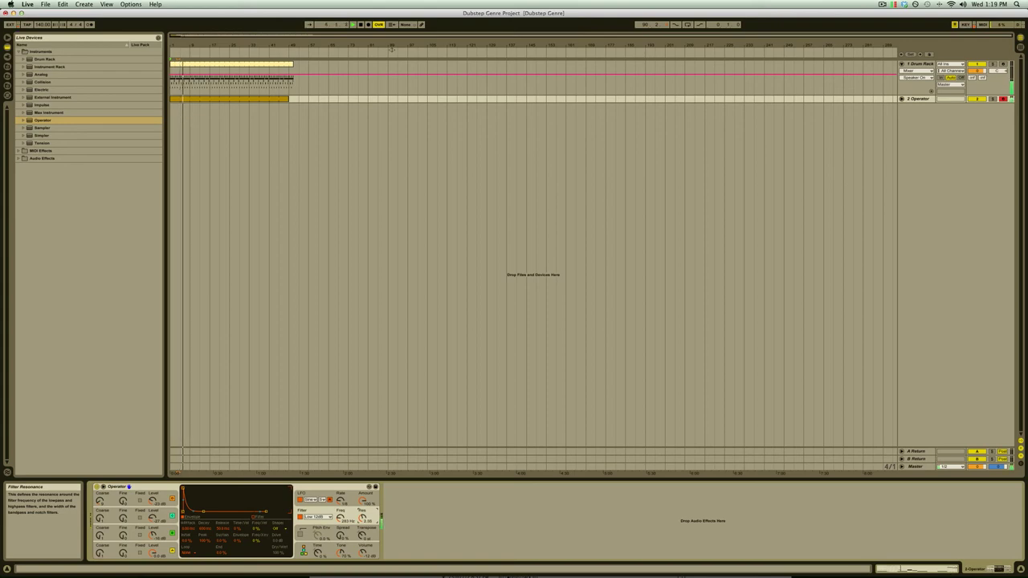
{"action": "left_click_drag", "start_coordinate": [344, 523], "coordinate": [343, 514]}
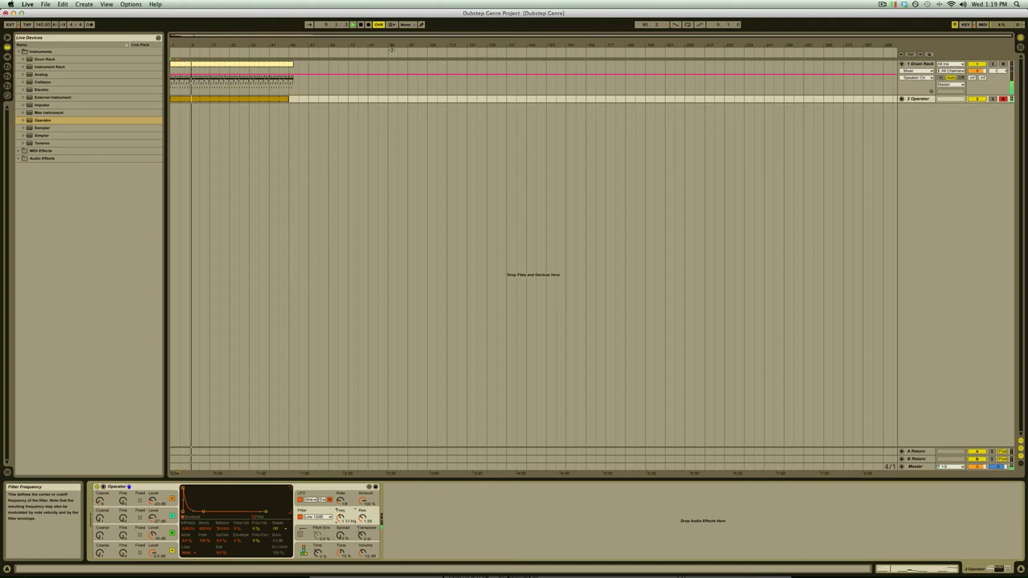
{"action": "left_click_drag", "start_coordinate": [344, 518], "coordinate": [344, 522]}
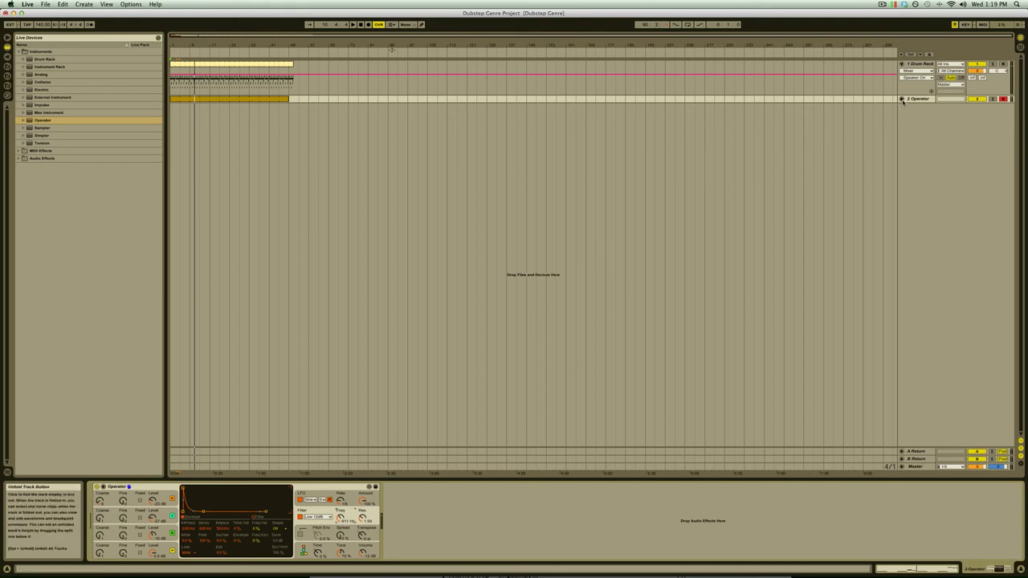
Step: Unfold track 2 and pick Operator, then LFO Synced Rate, in its automation choosers
{"action": "left_click", "coordinate": [902, 99]}
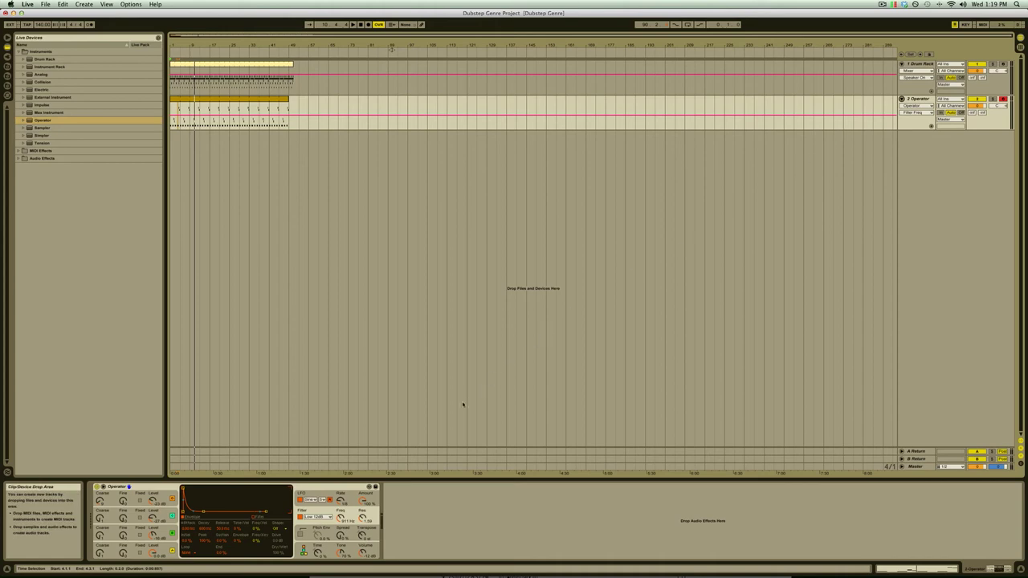
{"action": "left_click", "coordinate": [340, 499]}
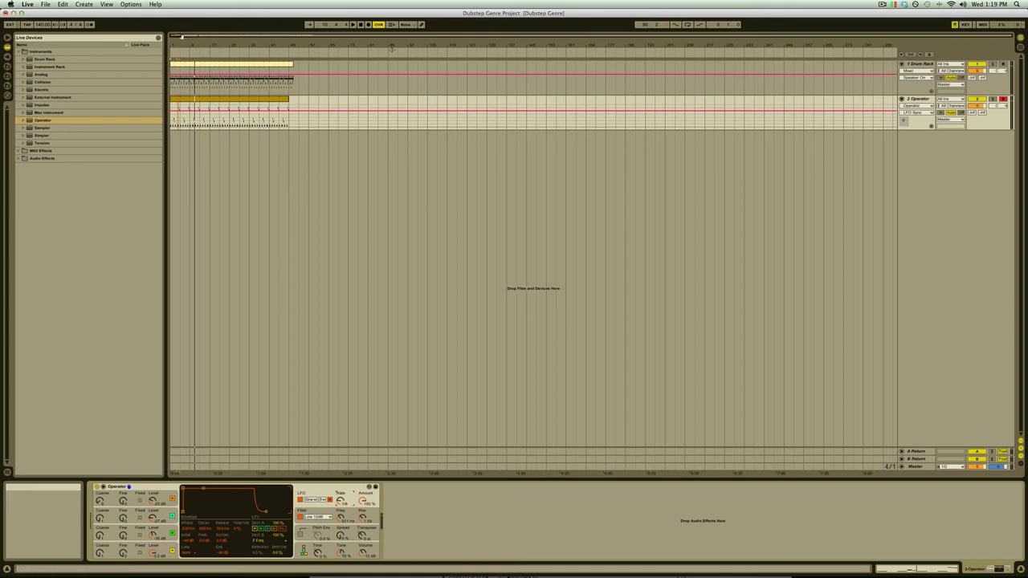
{"action": "left_click_drag", "start_coordinate": [391, 48], "coordinate": [377, 79]}
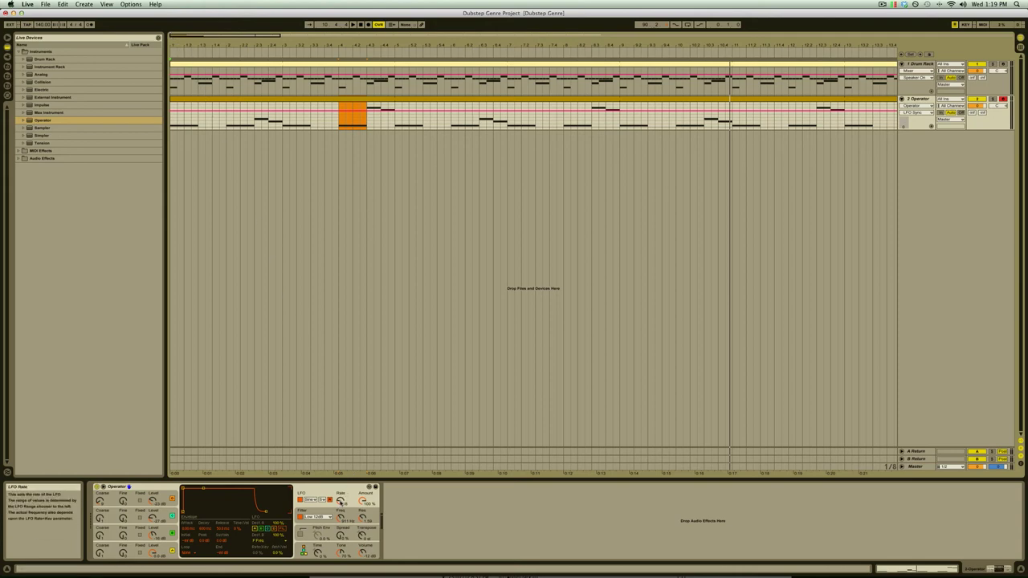
{"action": "left_click", "coordinate": [341, 500]}
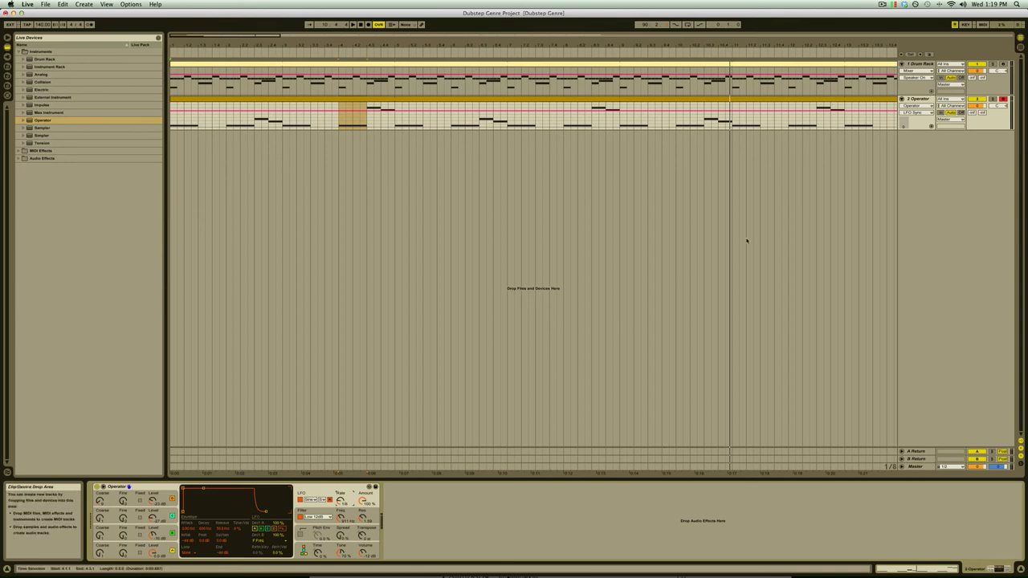
{"action": "left_click", "coordinate": [929, 106]}
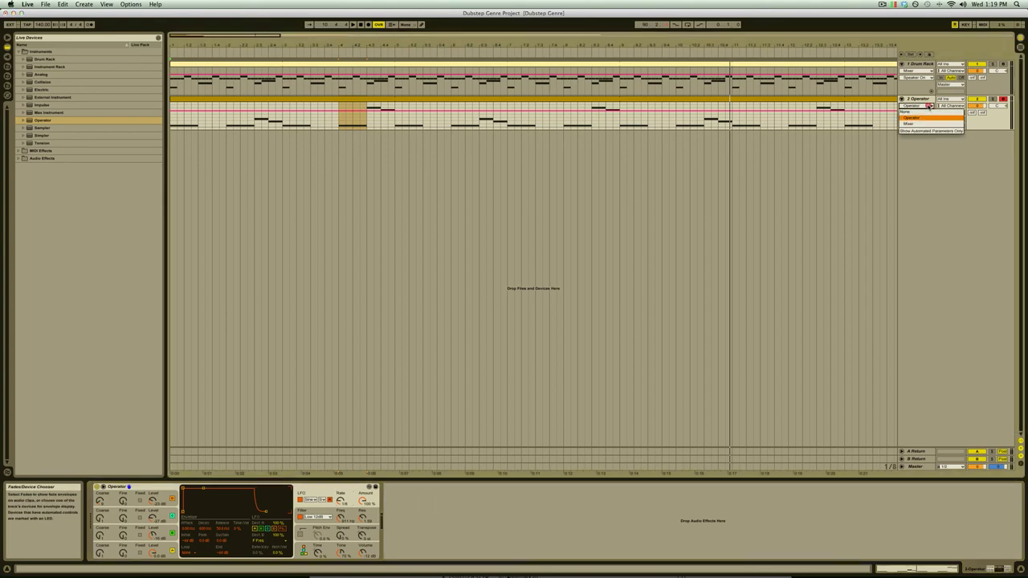
{"action": "left_click", "coordinate": [916, 117]}
{"action": "left_click", "coordinate": [929, 112]}
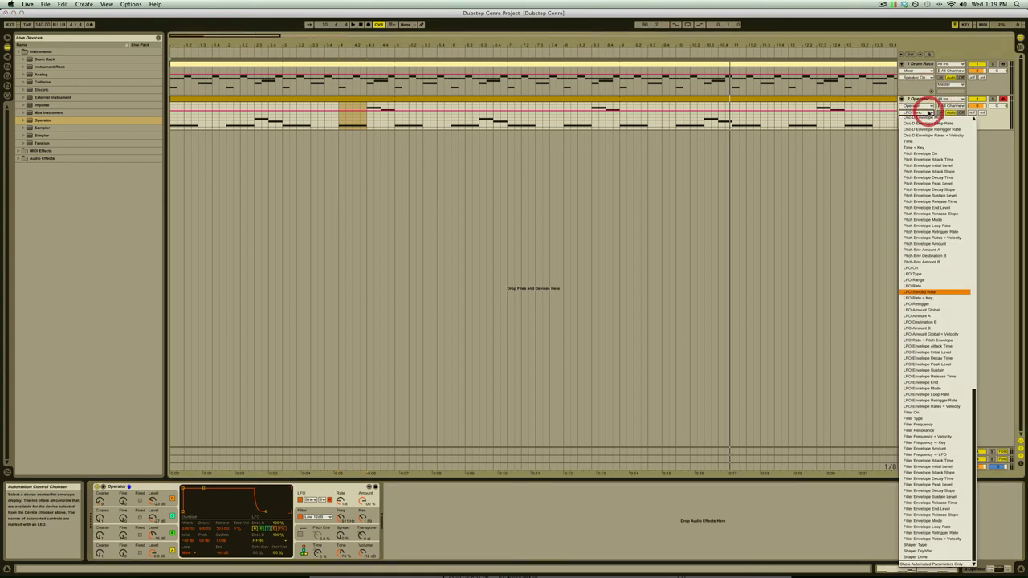
{"action": "left_click", "coordinate": [929, 113]}
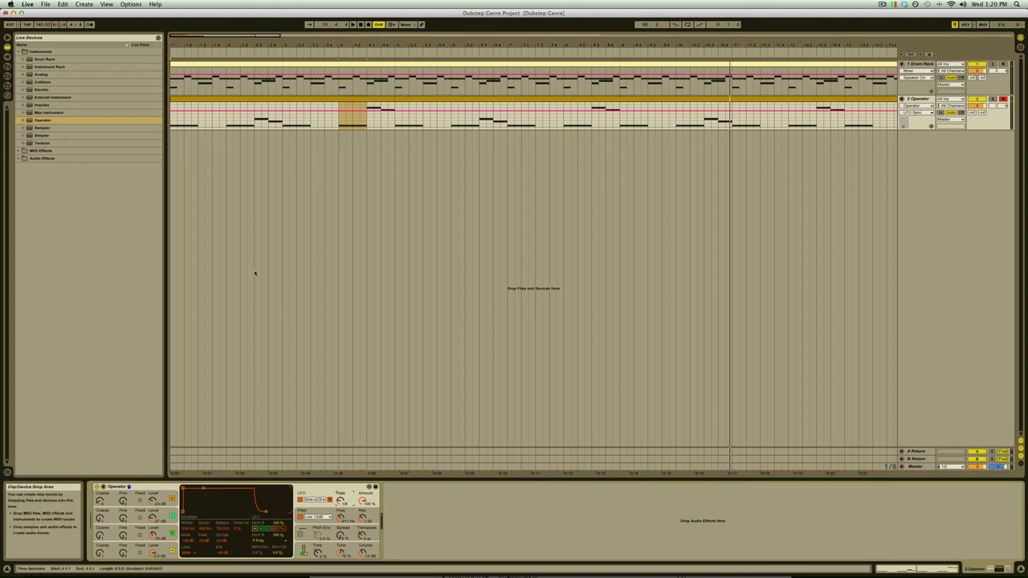
Step: Lower the LFO Synced Rate envelope from bar 2, then raise it after a new breakpoint
{"action": "left_click", "coordinate": [172, 112]}
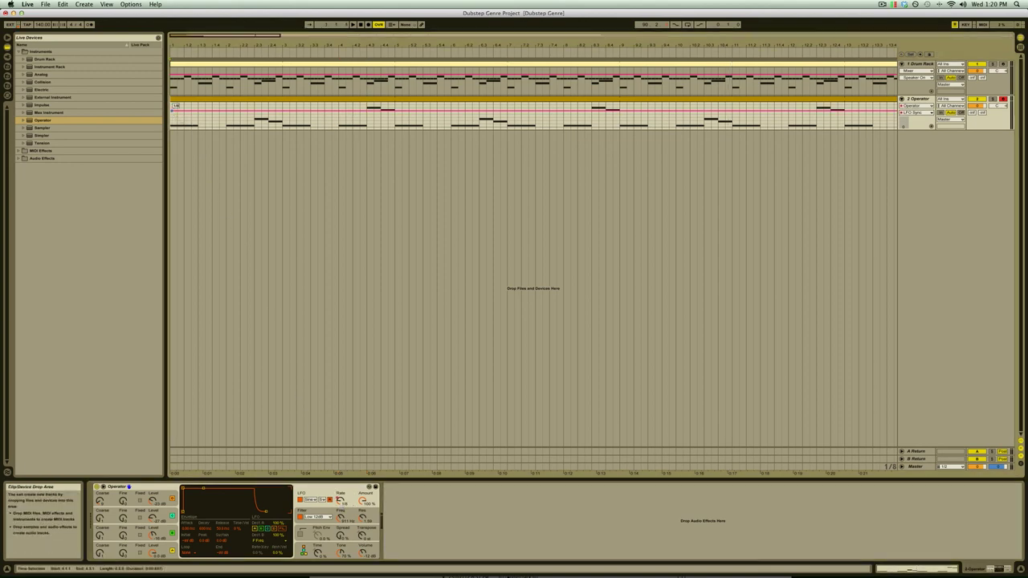
{"action": "left_click", "coordinate": [226, 112]}
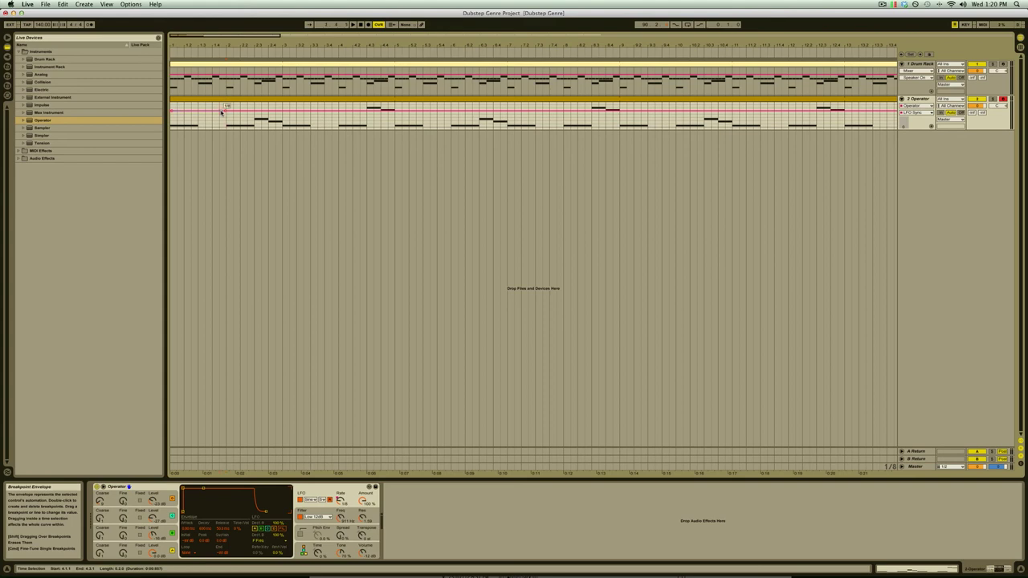
{"action": "mouse_move", "coordinate": [223, 110]}
{"action": "left_click_drag", "start_coordinate": [223, 110], "coordinate": [225, 117]}
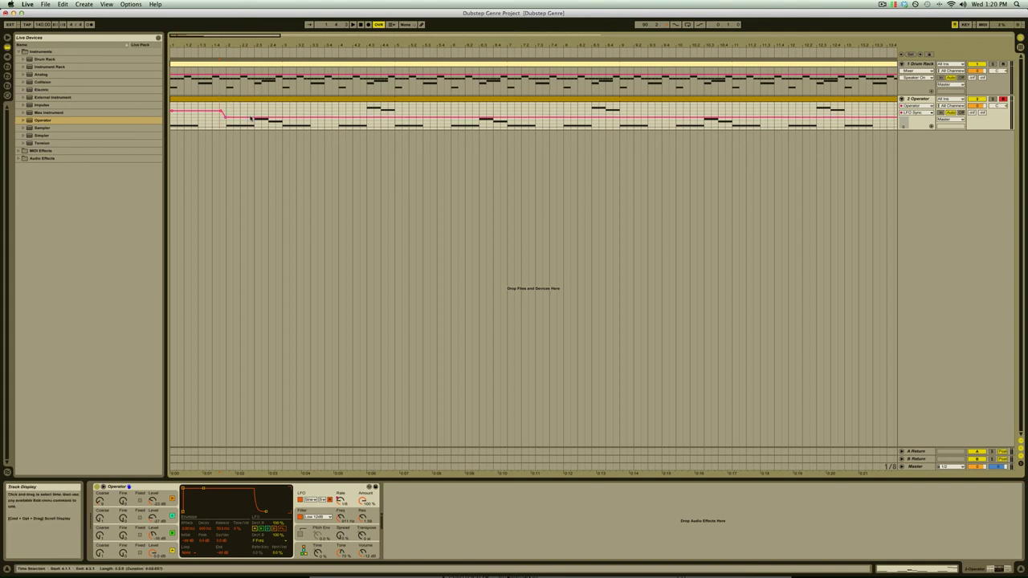
{"action": "left_click", "coordinate": [252, 118]}
{"action": "left_click_drag", "start_coordinate": [251, 118], "coordinate": [254, 110]}
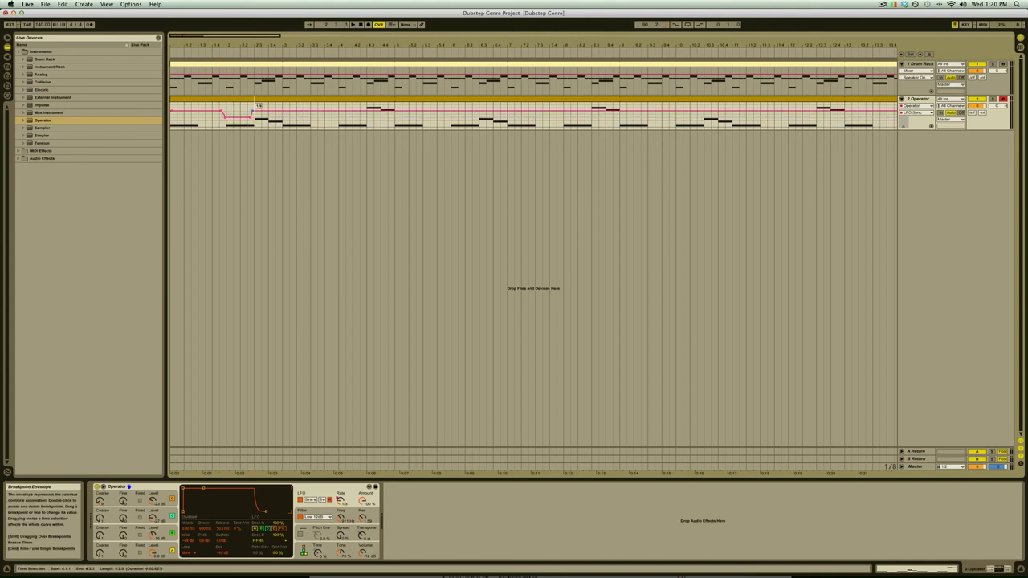
Step: Draw further raised steps in the LFO rate envelope while auditioning playback
{"action": "left_click", "coordinate": [358, 26]}
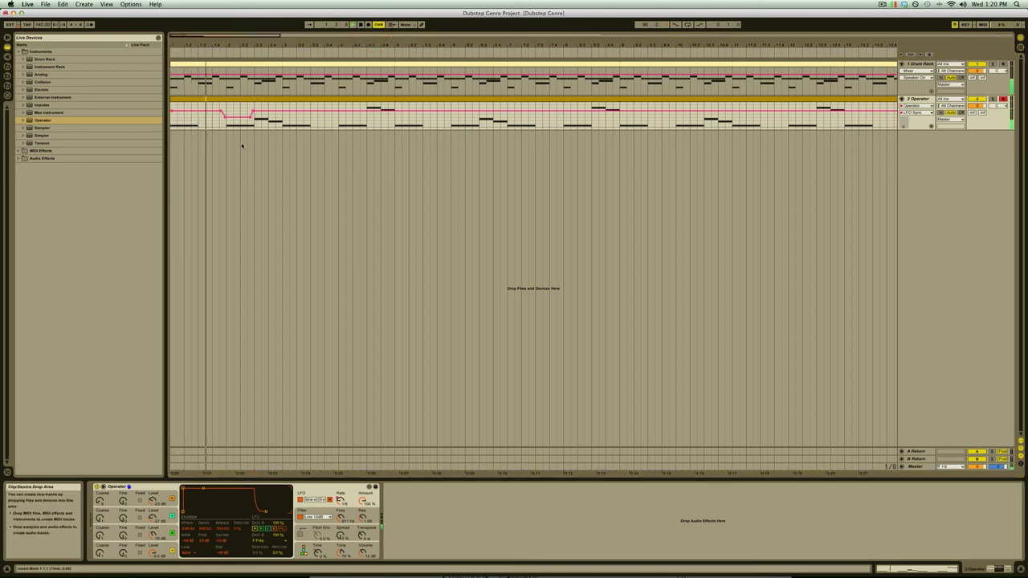
{"action": "left_click_drag", "start_coordinate": [252, 110], "coordinate": [375, 123]}
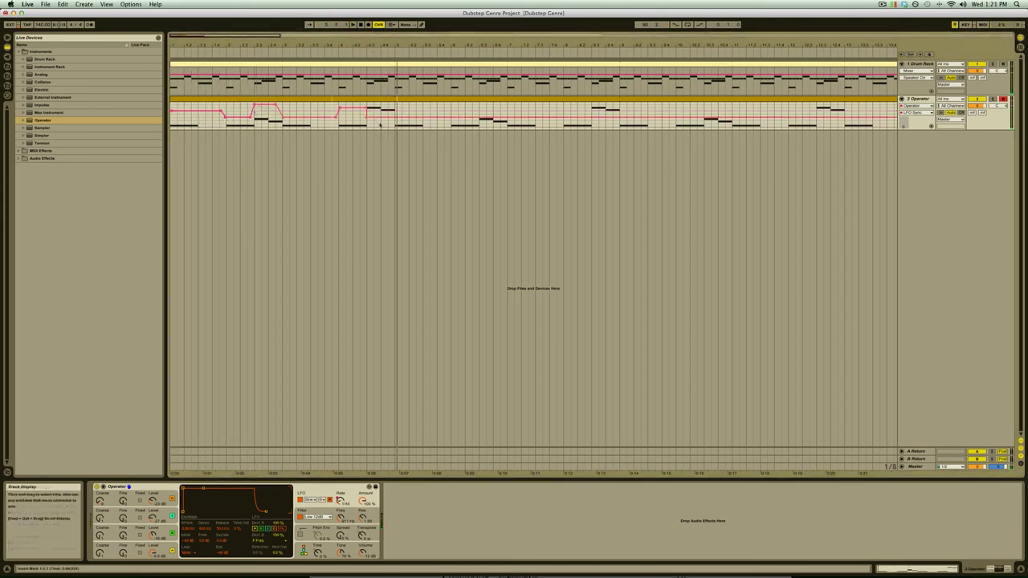
{"action": "left_click", "coordinate": [361, 25]}
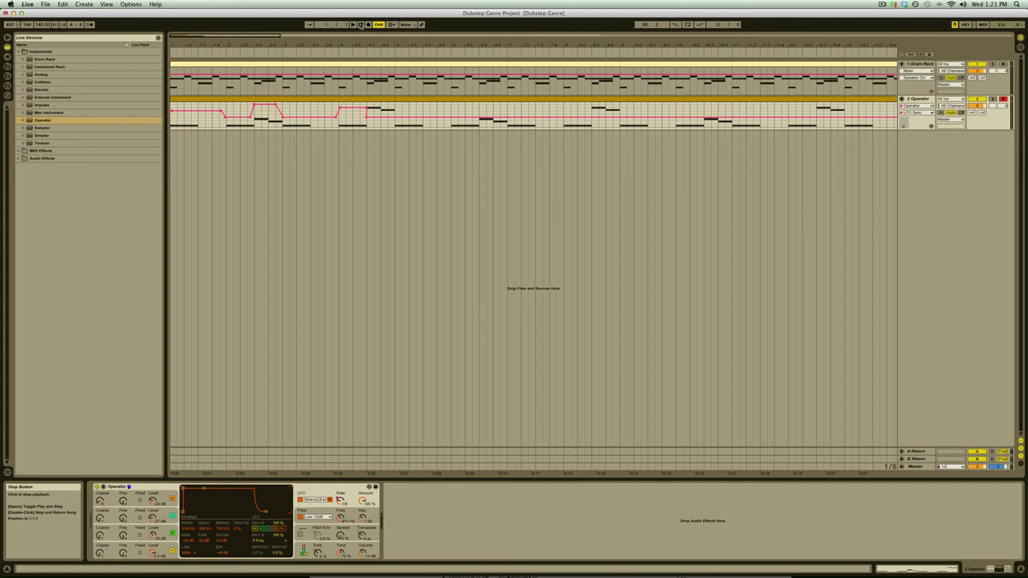
Step: Undo and redo the last Filter Freq edit, then play and stop to audition the sweep
{"action": "key", "text": "super+z"}
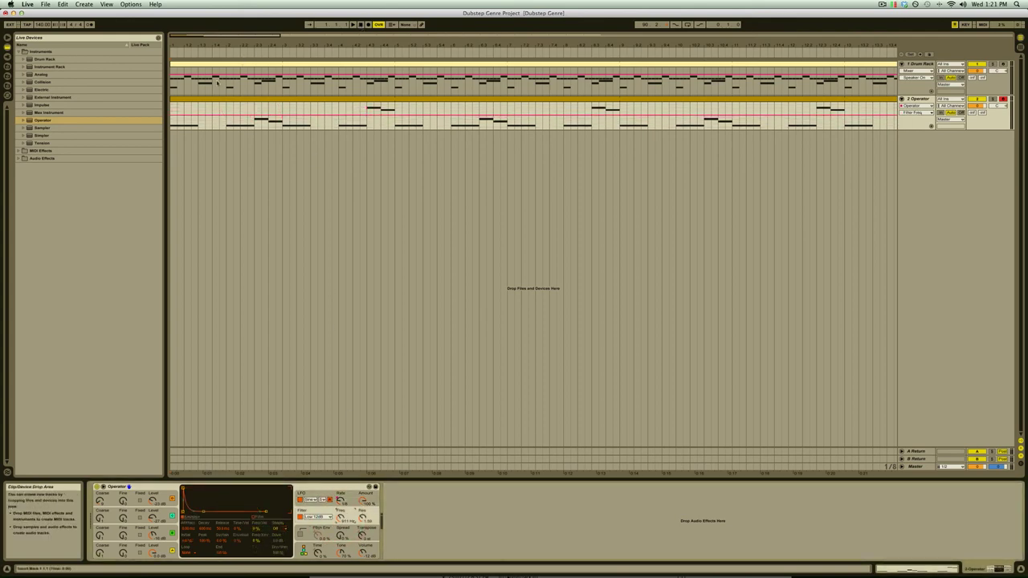
{"action": "key", "text": "super+shift+z"}
{"action": "key", "text": "space"}
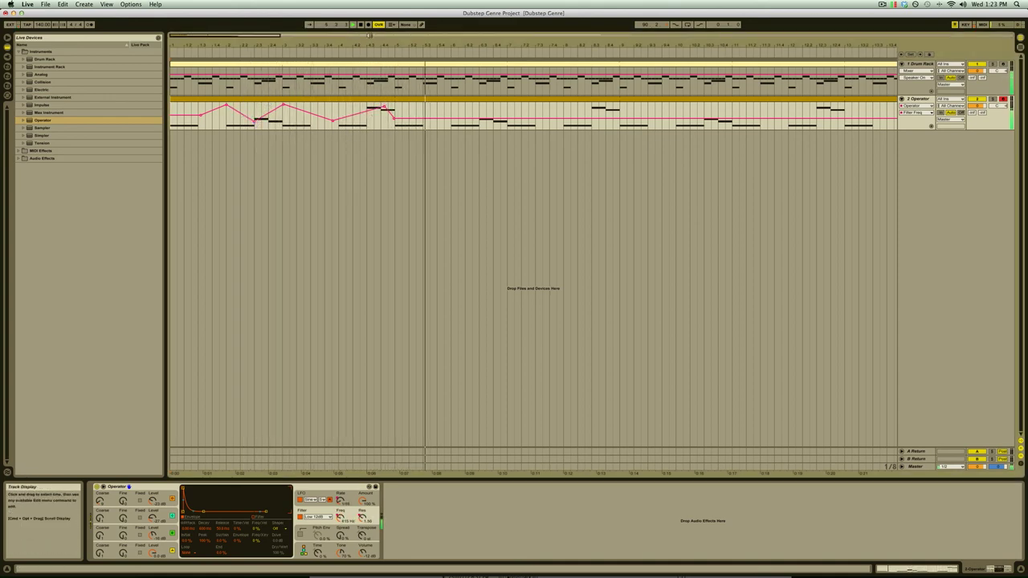
{"action": "key", "text": "space"}
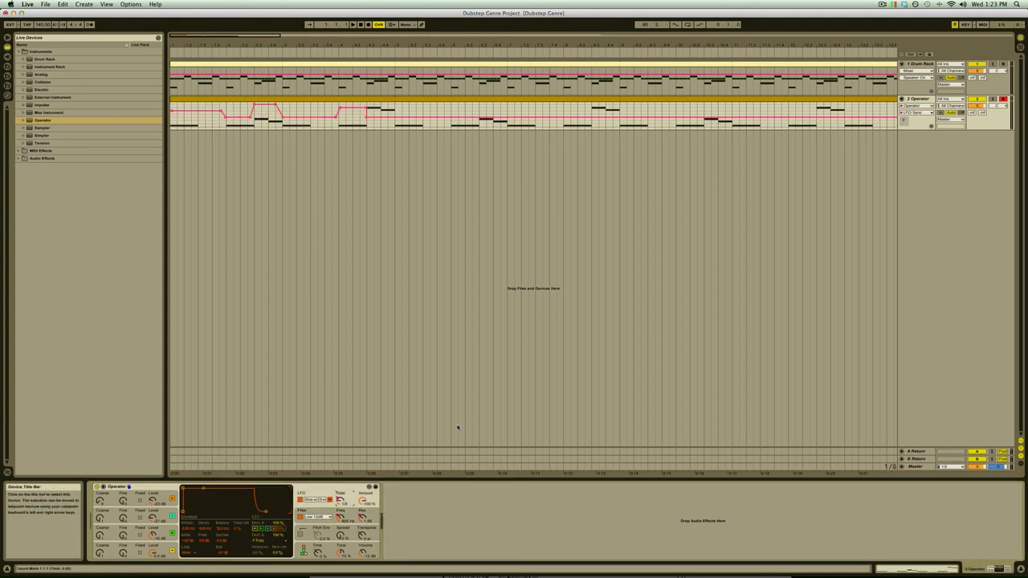
Step: Give Filter Freq, LFO Sync and Filter Res their own automation lanes under the Operator track
{"action": "left_click", "coordinate": [932, 130]}
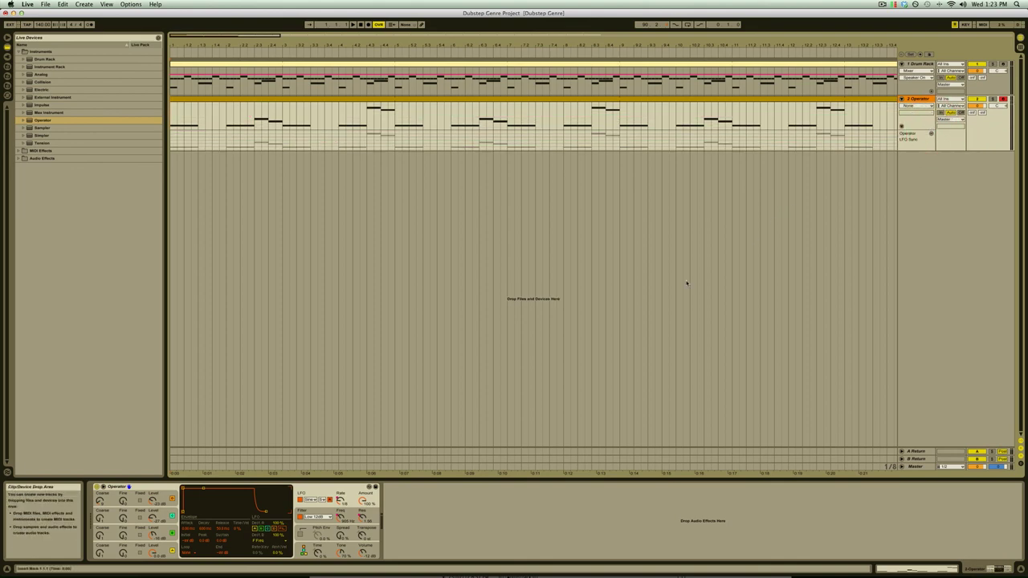
{"action": "left_click", "coordinate": [343, 522]}
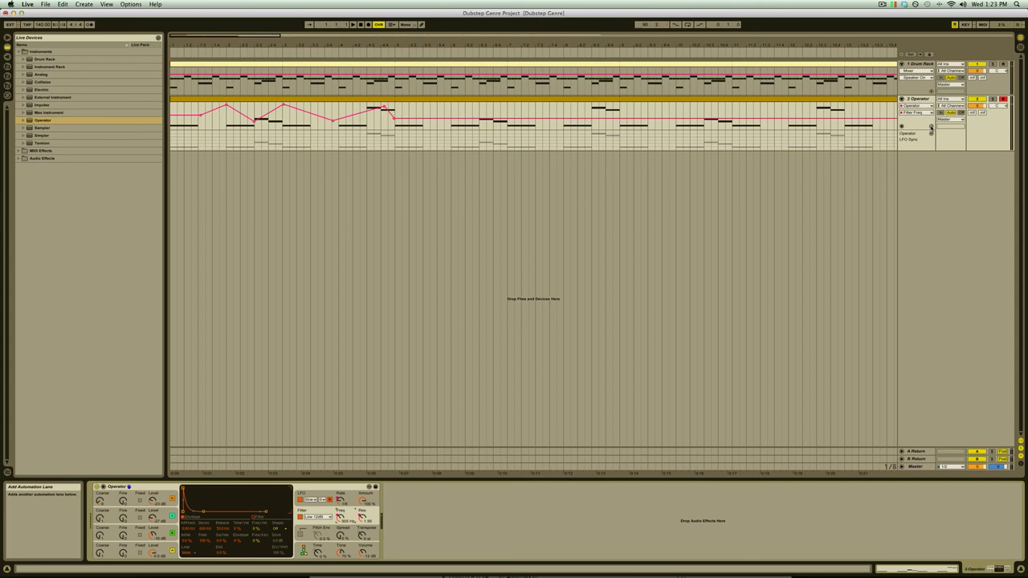
{"action": "left_click", "coordinate": [931, 129]}
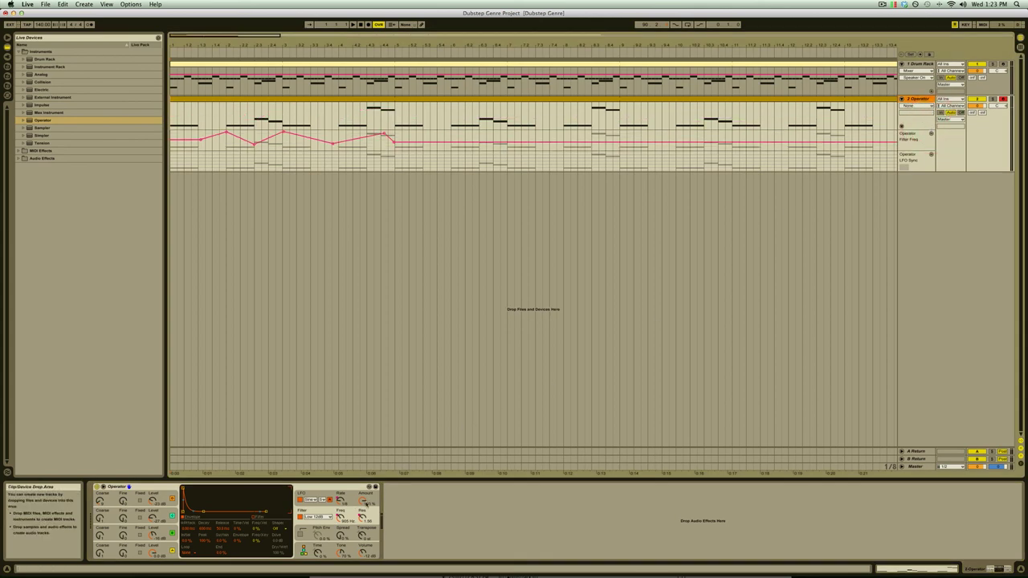
{"action": "left_click", "coordinate": [363, 520]}
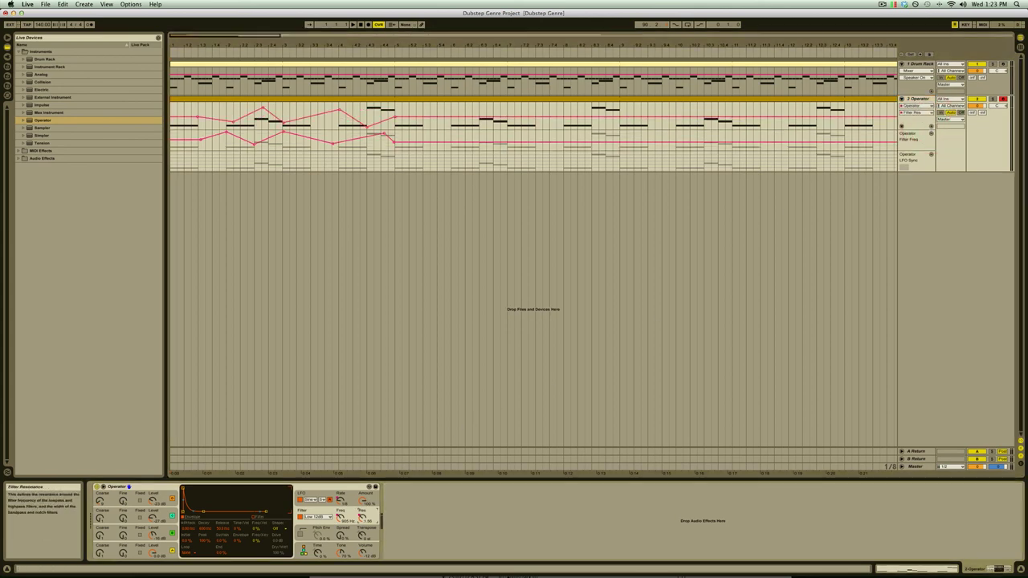
{"action": "left_click", "coordinate": [931, 128]}
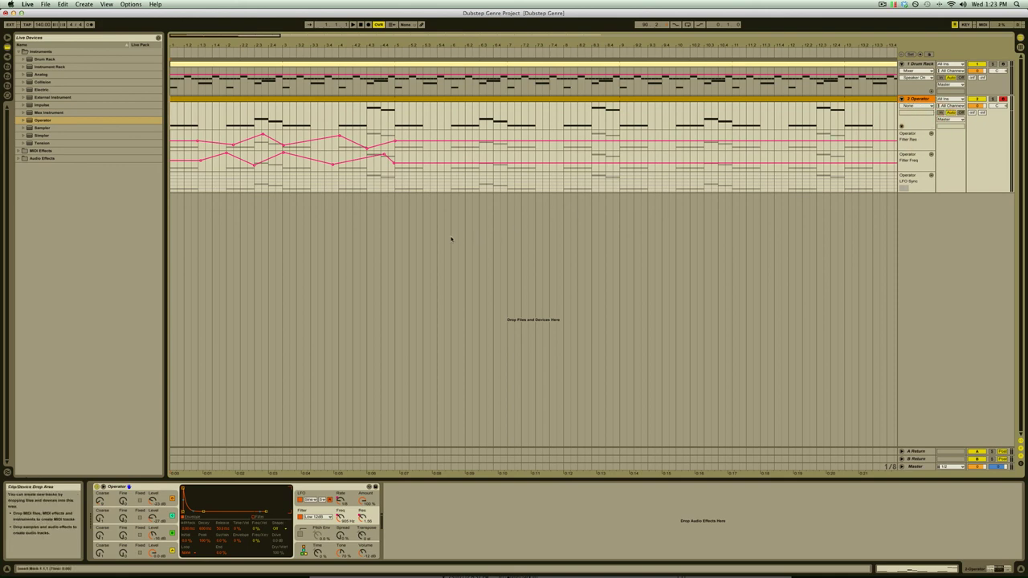
Step: Select bars 1–5 of the Operator track and duplicate them with Cmd+D through bar 17
{"action": "left_click_drag", "start_coordinate": [394, 120], "coordinate": [170, 120]}
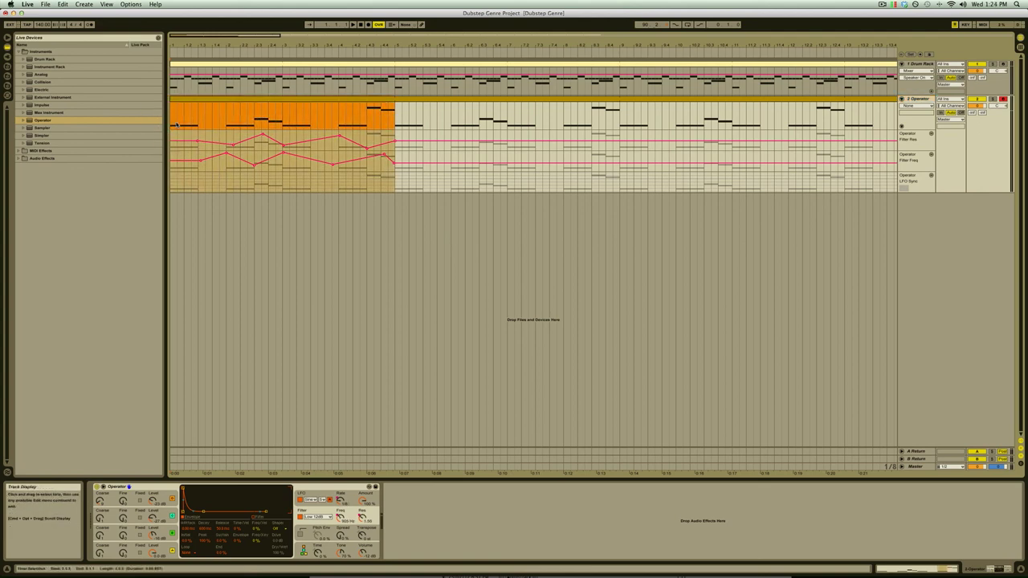
{"action": "key", "text": "super"}
{"action": "key", "text": "super+d"}
{"action": "key", "text": "super+d"}
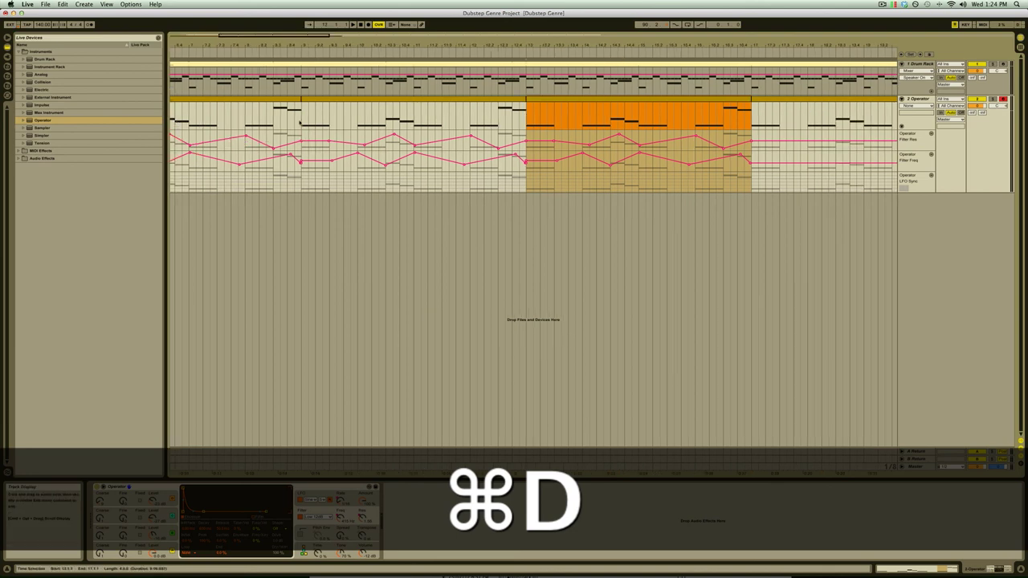
{"action": "key", "text": "super+d"}
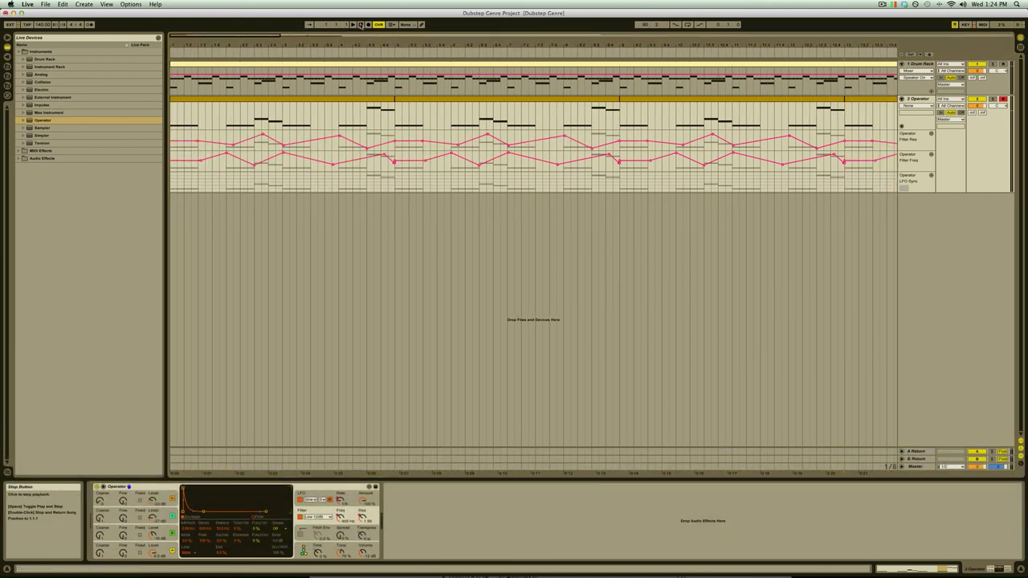
{"action": "left_click", "coordinate": [360, 24]}
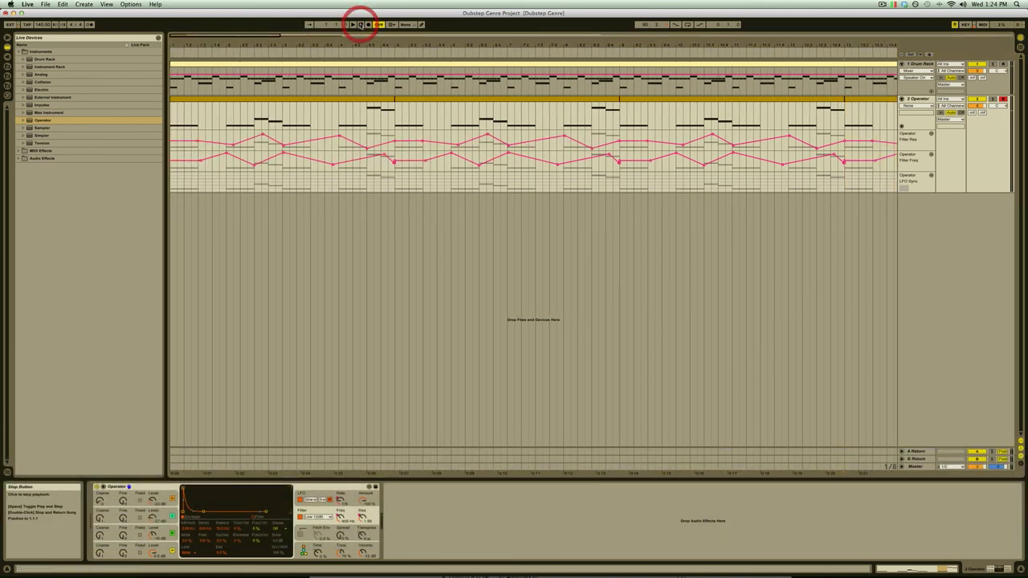
Step: Delete one breakpoint, raise a peak and add a dip in the later automation copies
{"action": "double_click", "coordinate": [341, 136]}
{"action": "left_click_drag", "start_coordinate": [509, 144], "coordinate": [520, 167]}
{"action": "left_click_drag", "start_coordinate": [648, 164], "coordinate": [683, 130]}
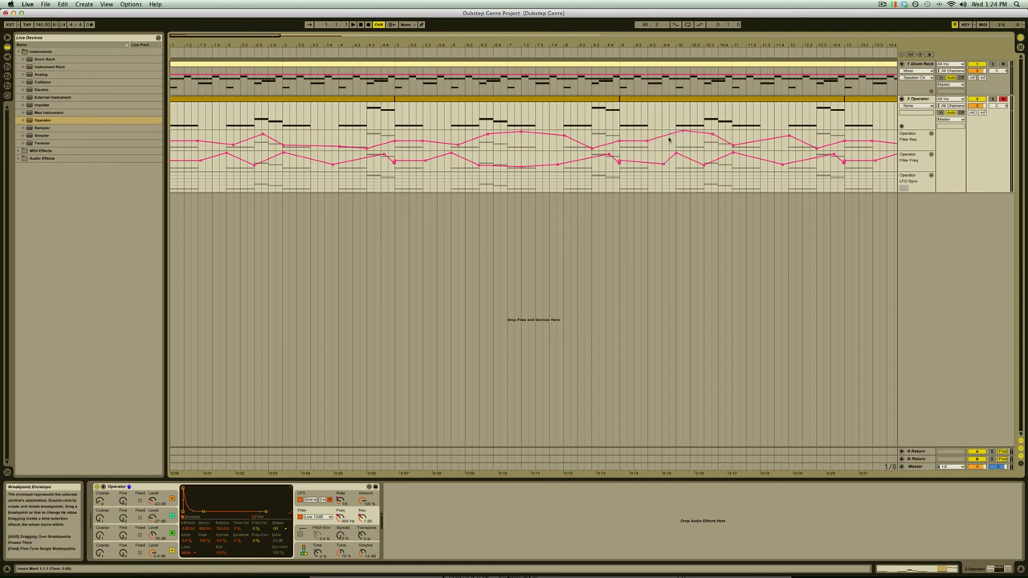
{"action": "left_click", "coordinate": [352, 24]}
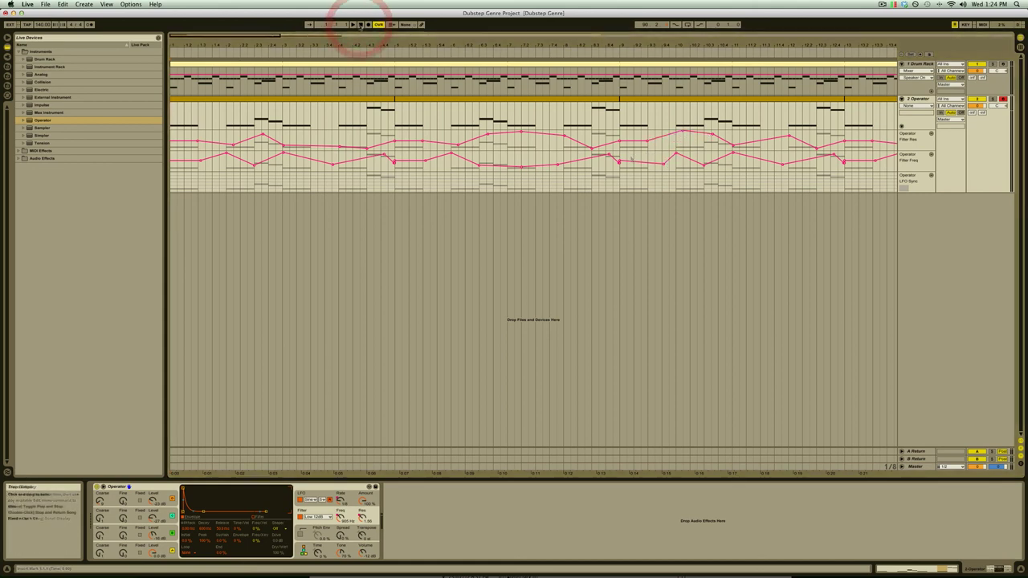